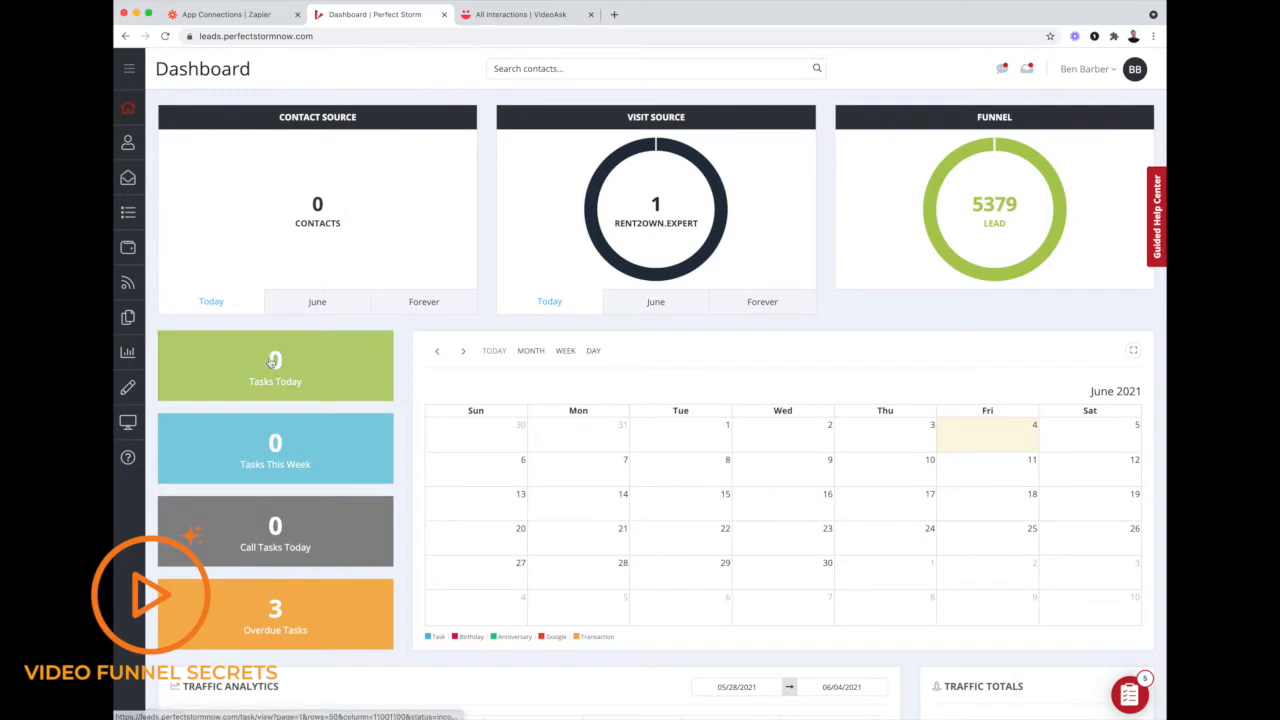
Open the Zapier Integration article in the Perfect Storm help center and follow its link to accept the app invite.
click(128, 458)
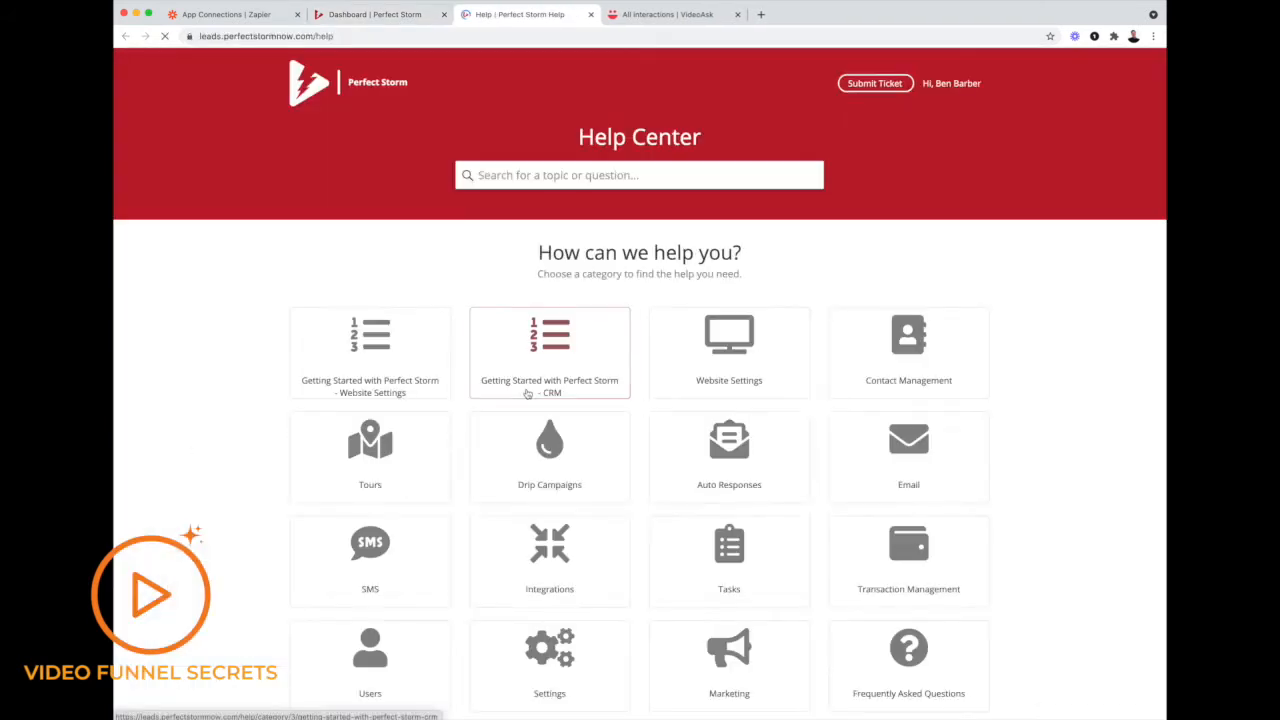
scroll(557, 460, down, 3)
click(563, 491)
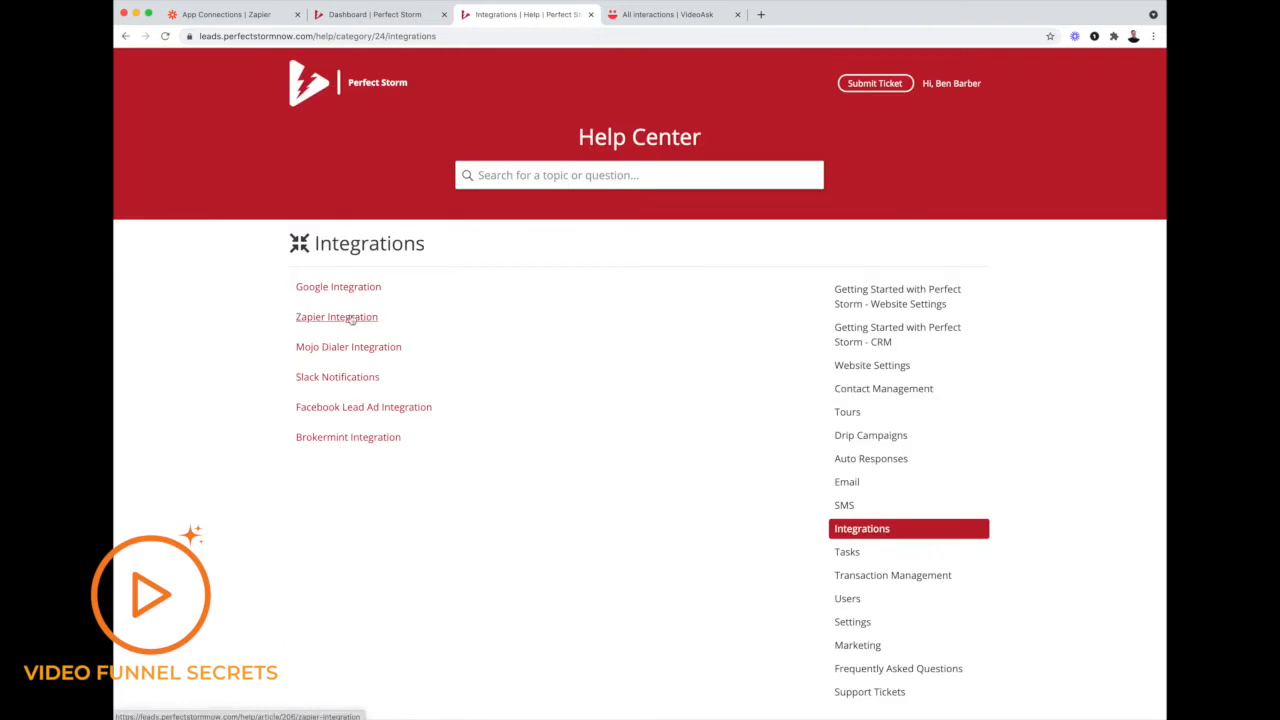
click(351, 318)
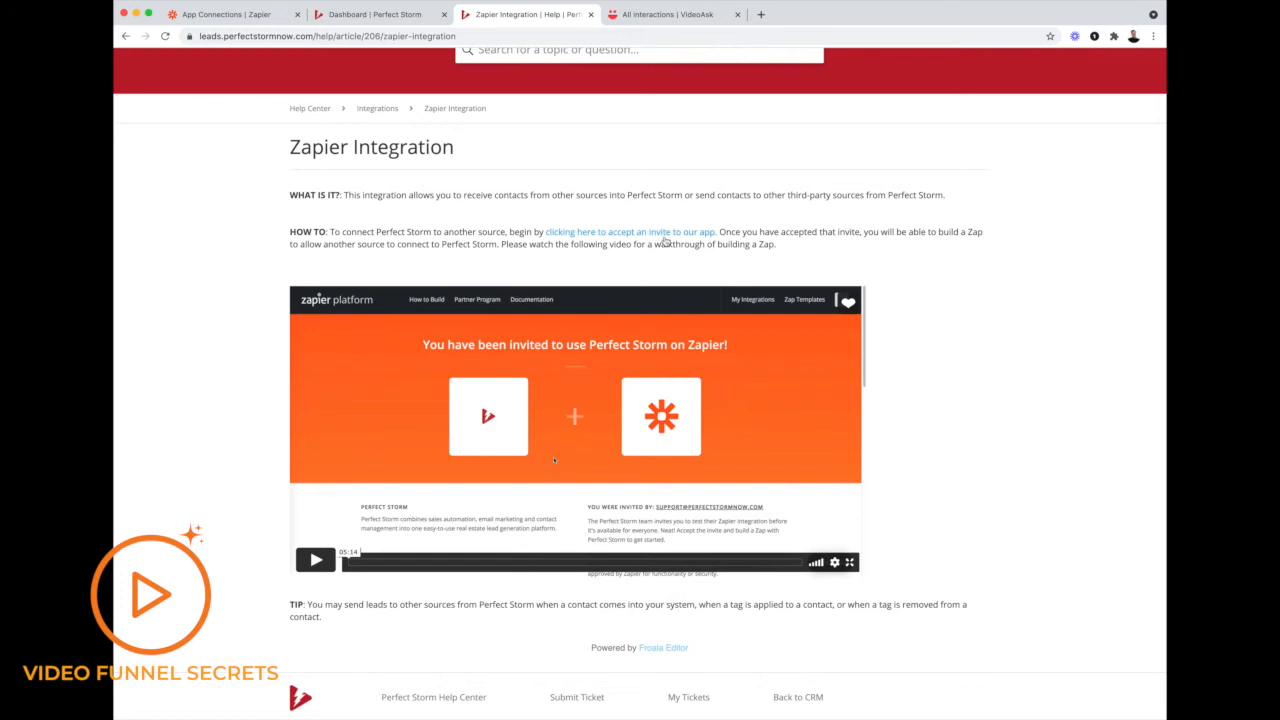
click(663, 234)
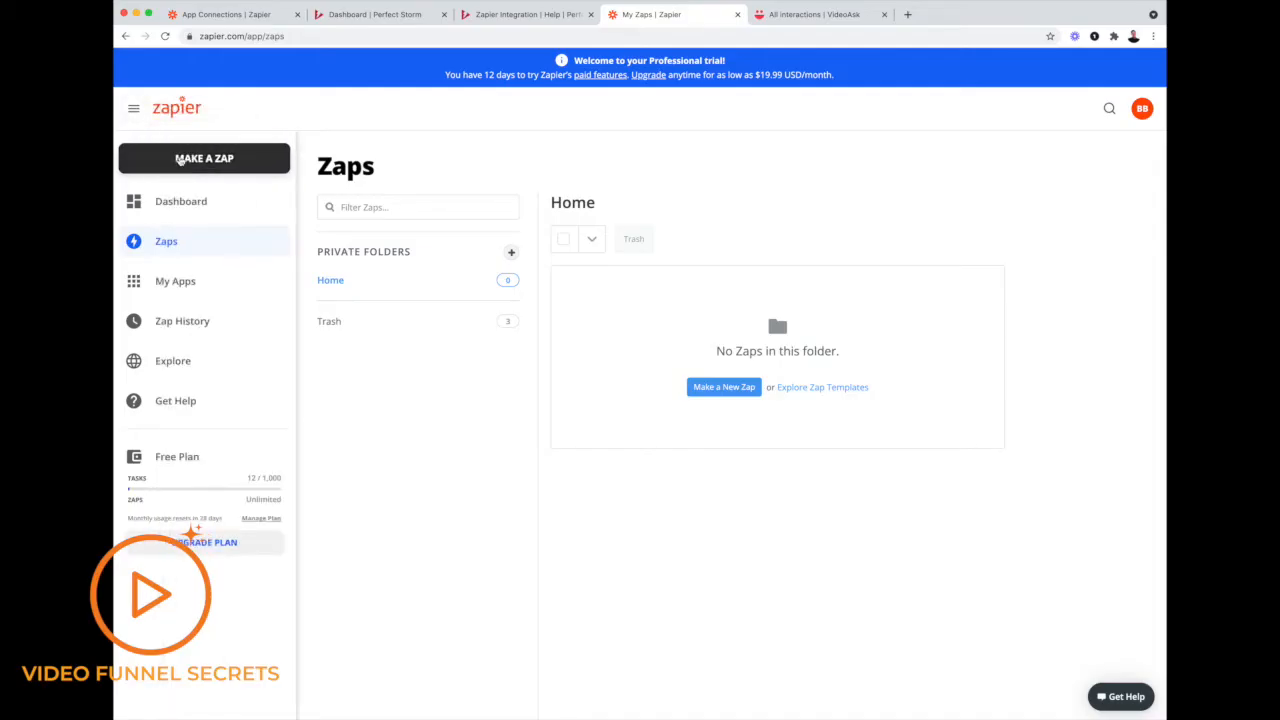
Create a new Zap triggered by VideoAsk's New Response (From a Respondent) event.
click(190, 160)
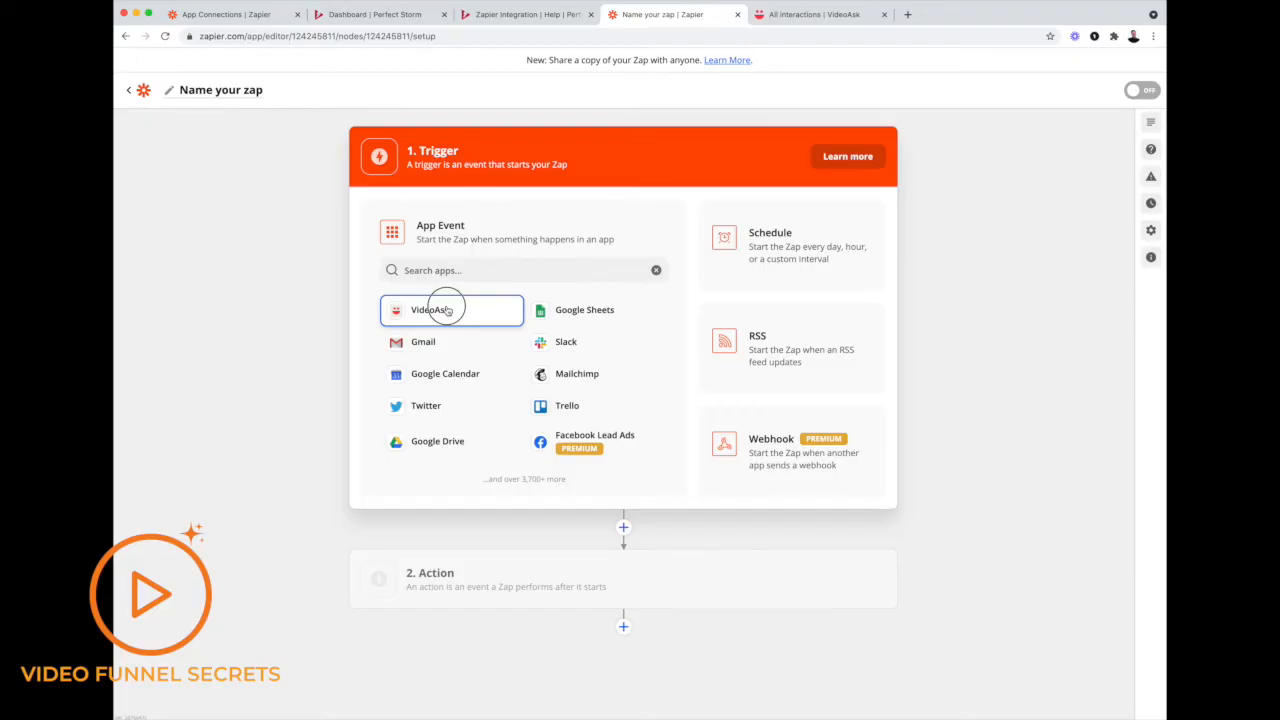
click(447, 310)
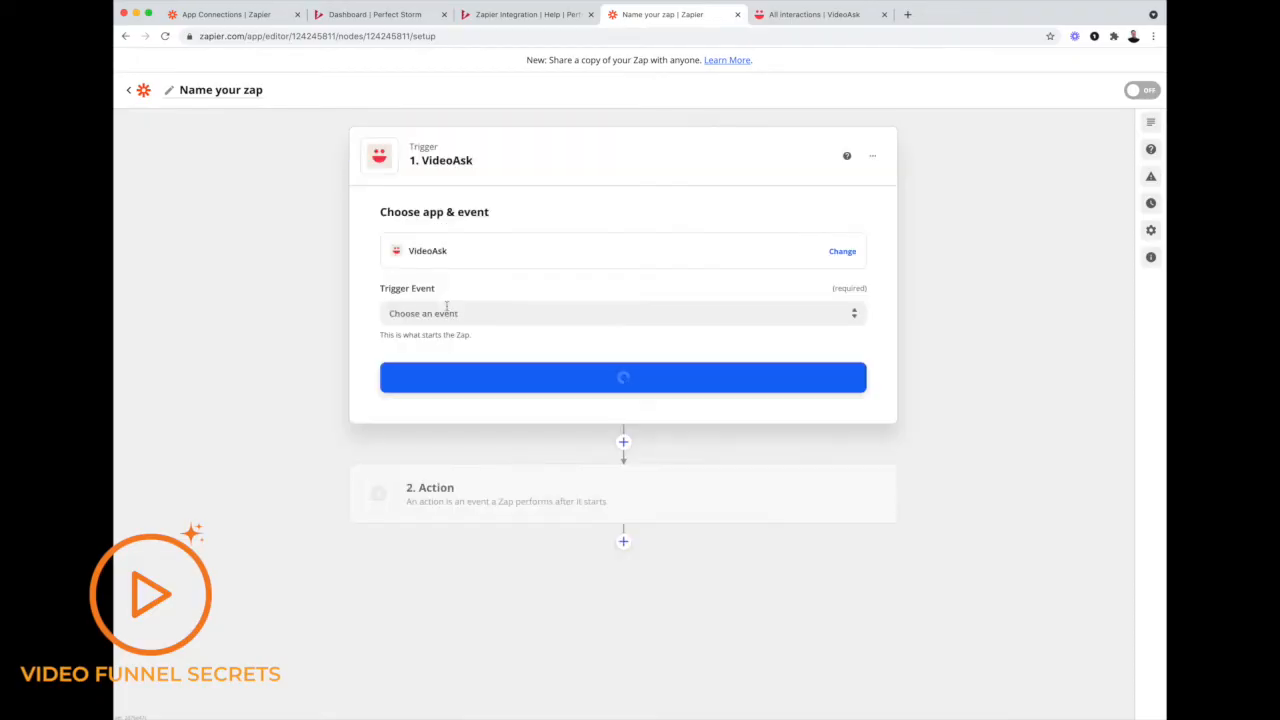
click(610, 316)
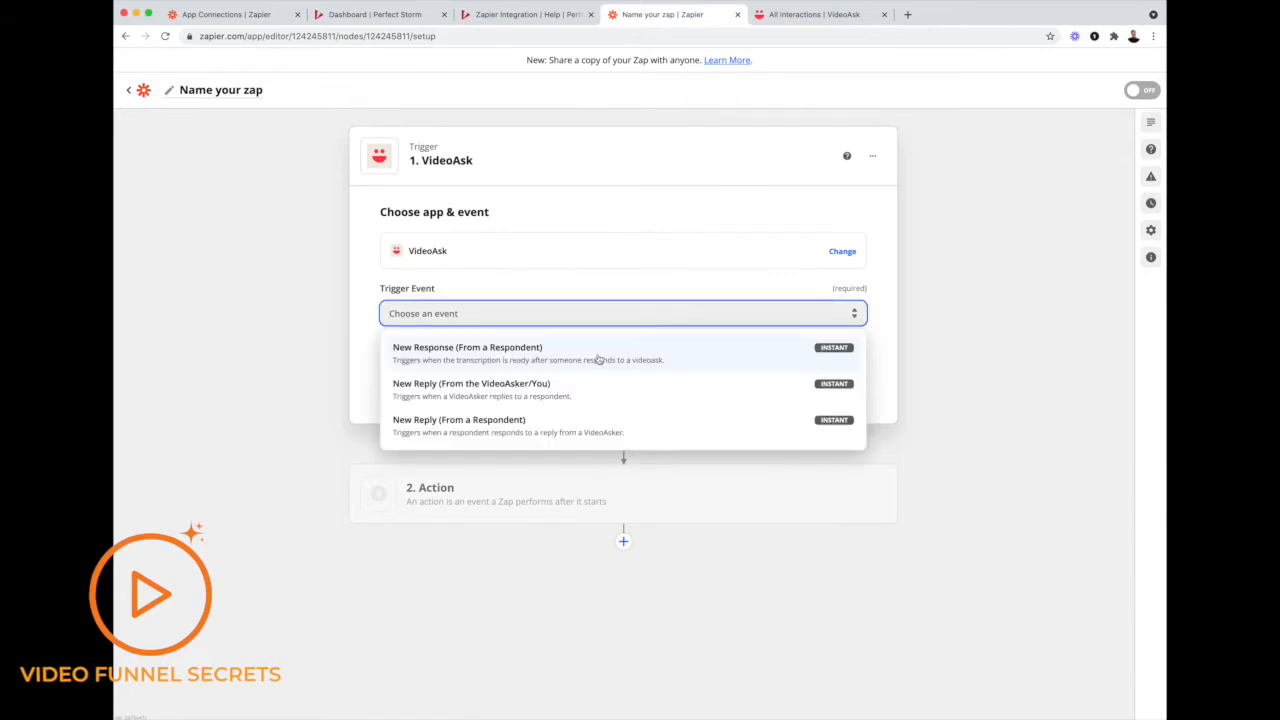
click(598, 359)
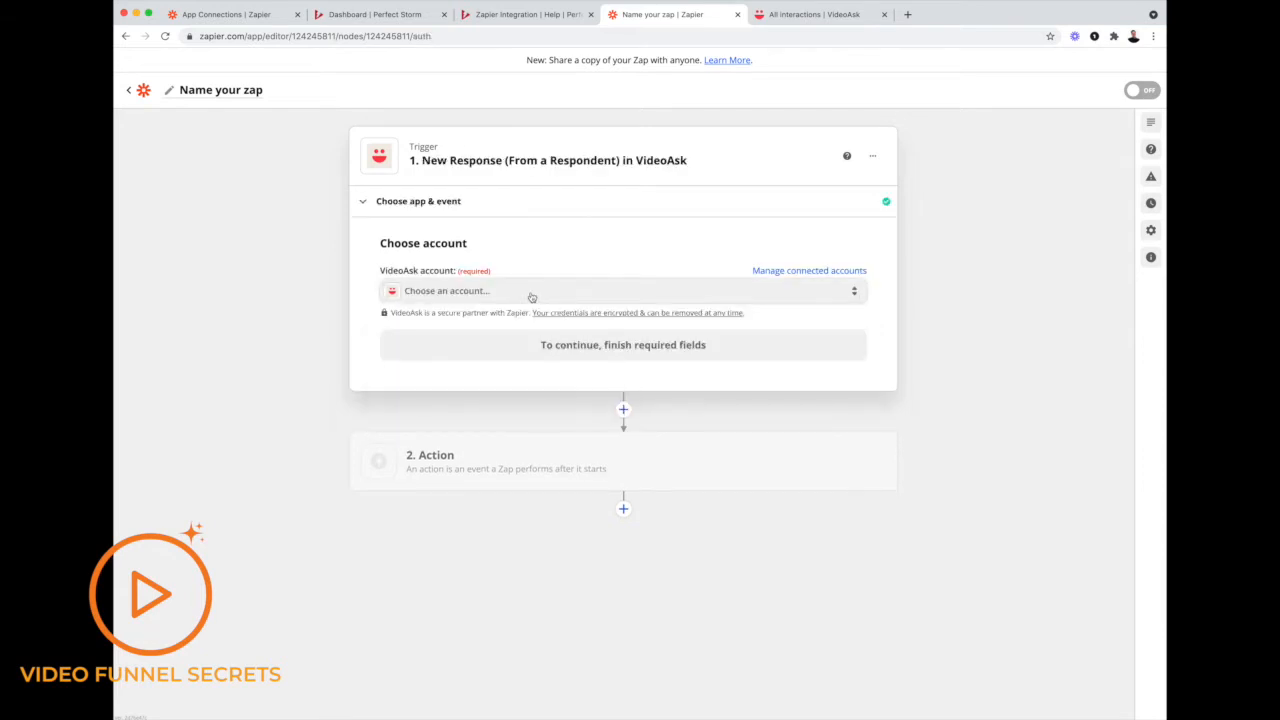
Select the already connected VideoAsk account for the trigger and continue to the trigger setup.
click(532, 292)
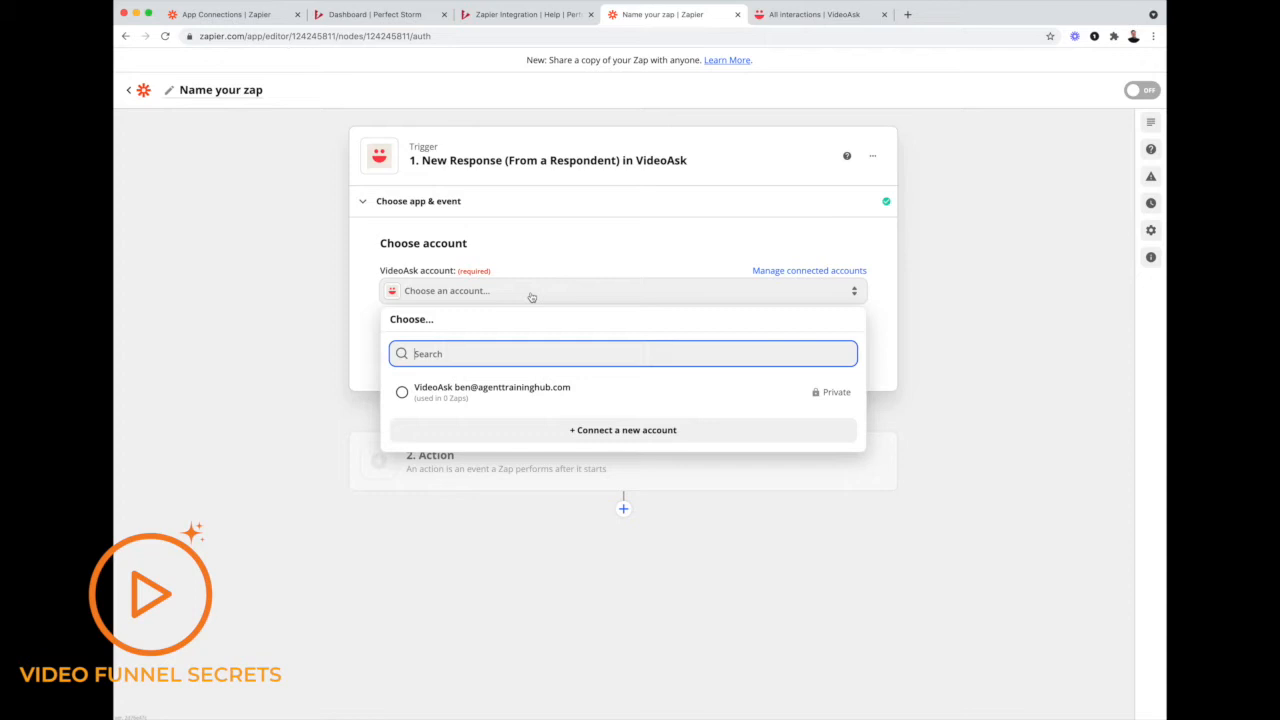
click(525, 389)
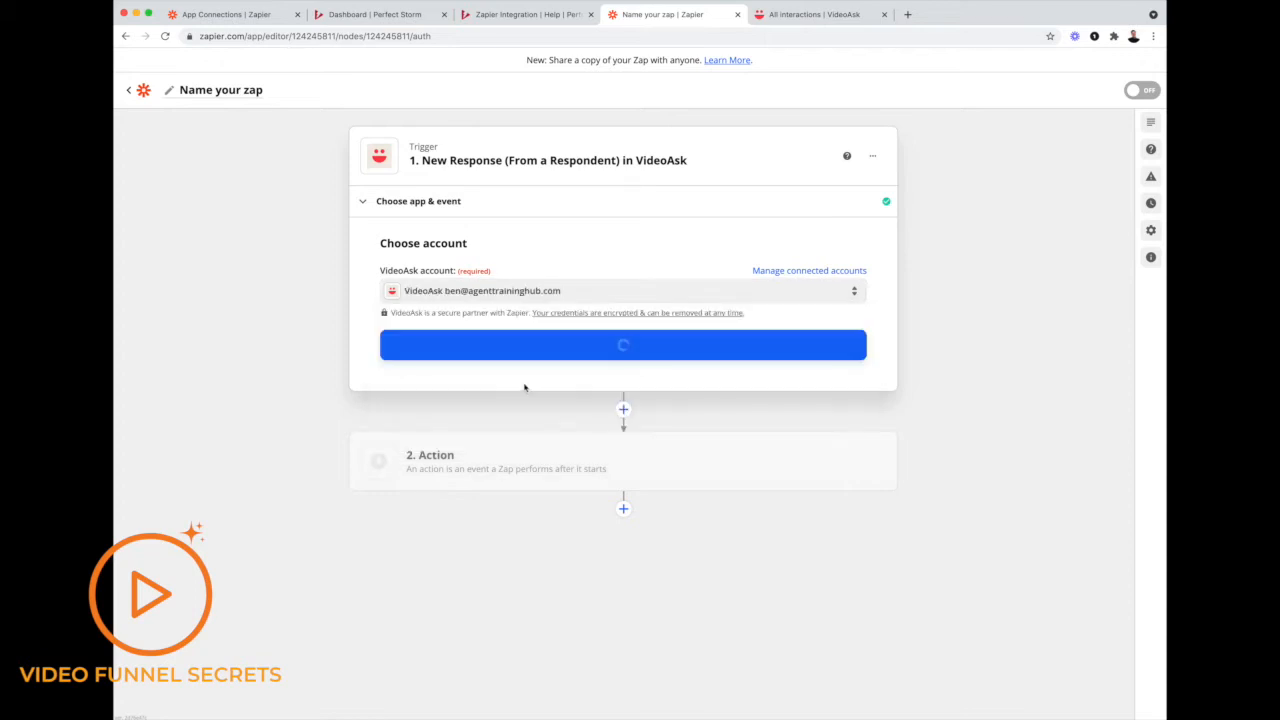
click(636, 346)
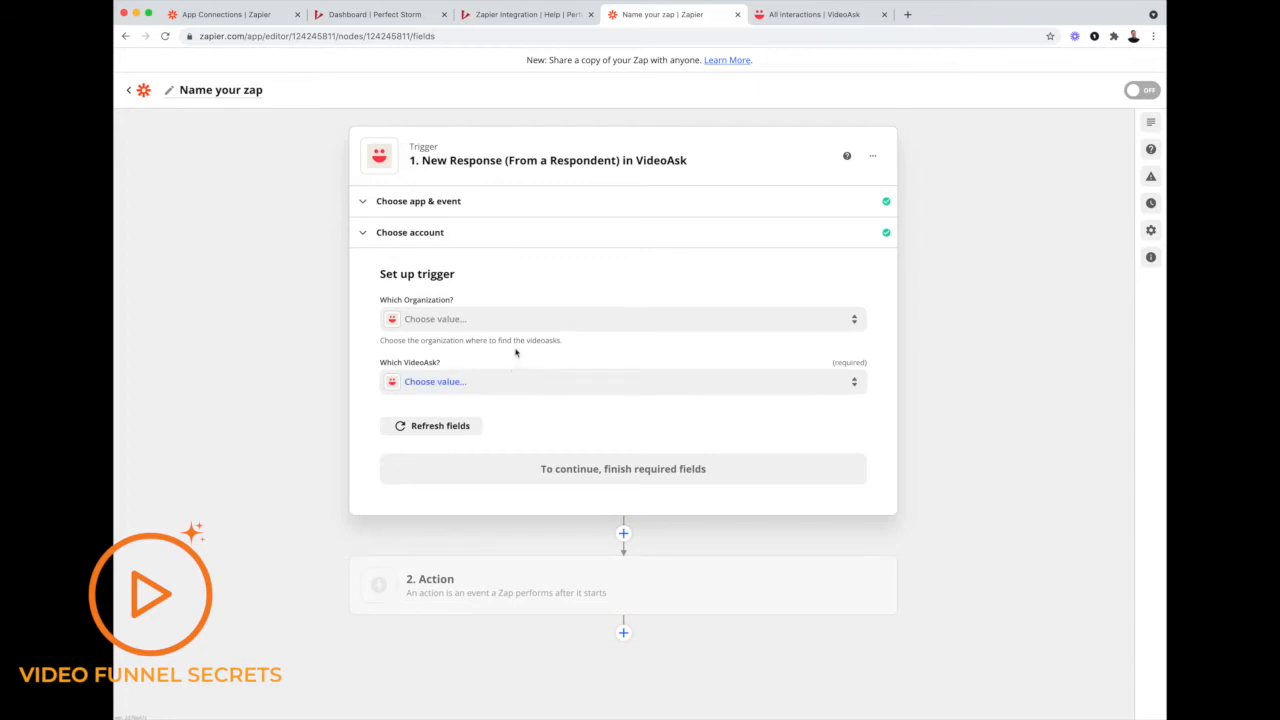
Set the trigger's organization to Video Funnel Secrets and its VideoAsk to Register for Open House.
click(501, 320)
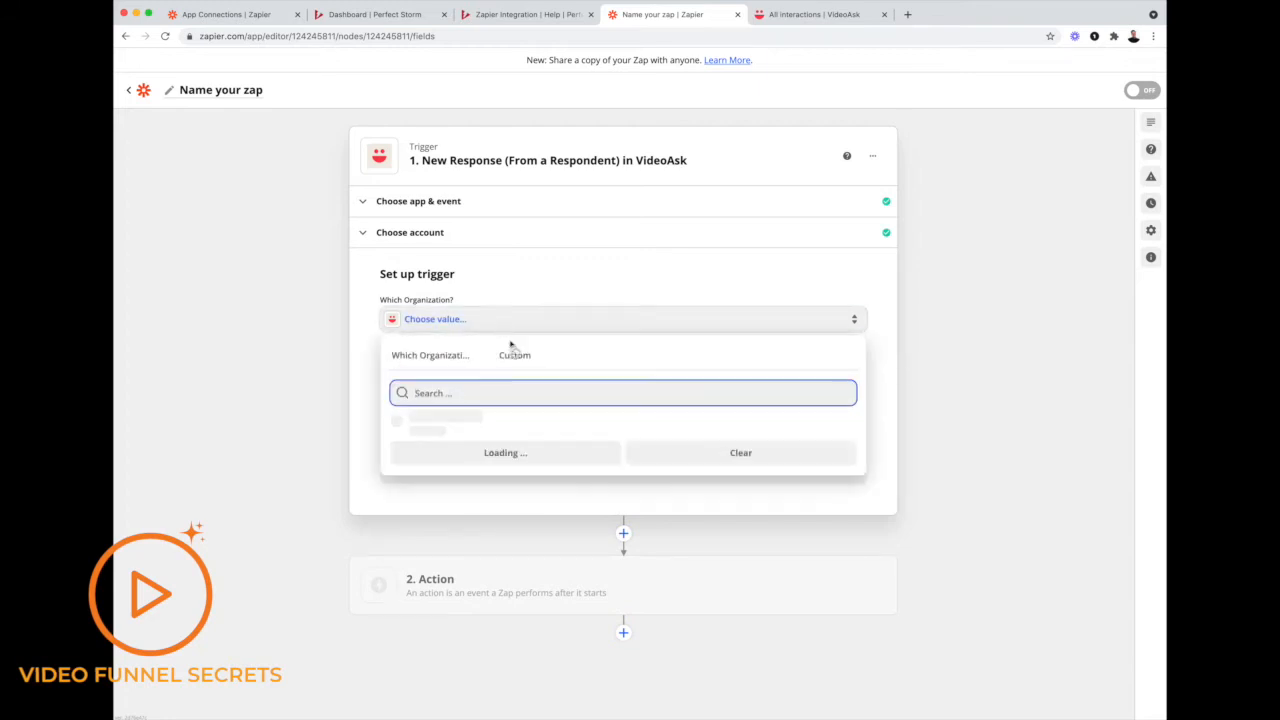
click(491, 424)
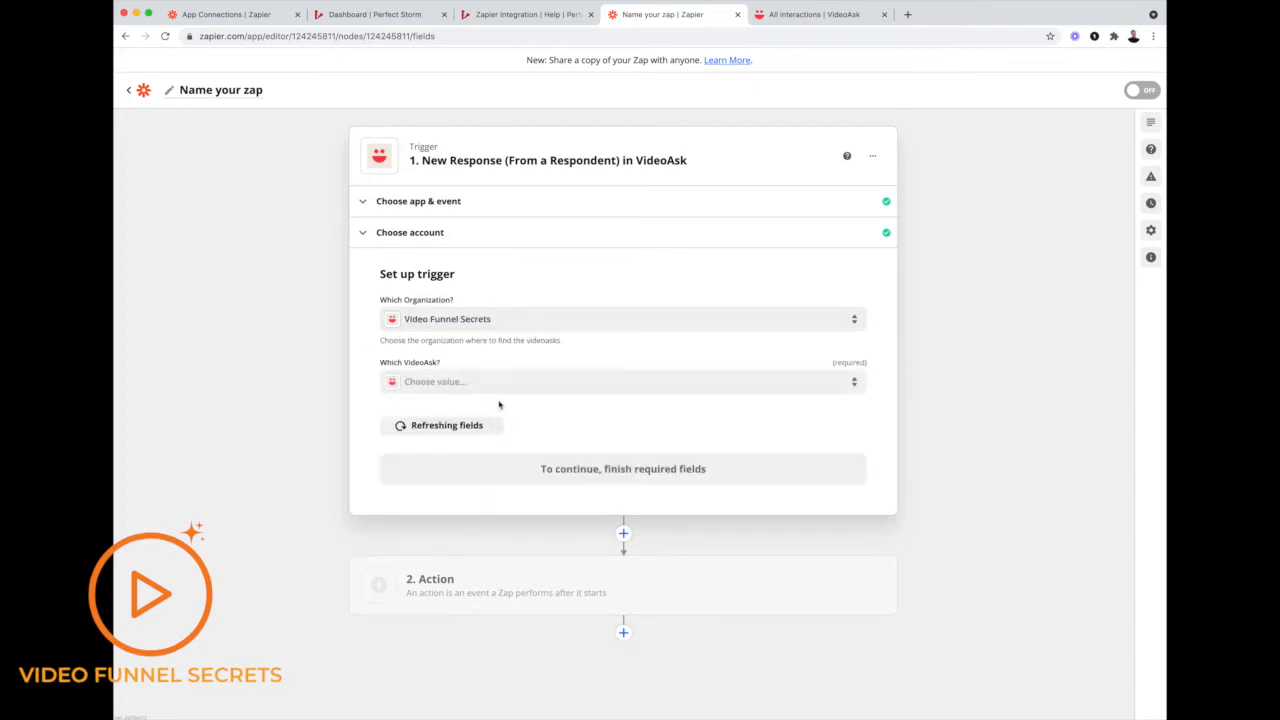
click(498, 382)
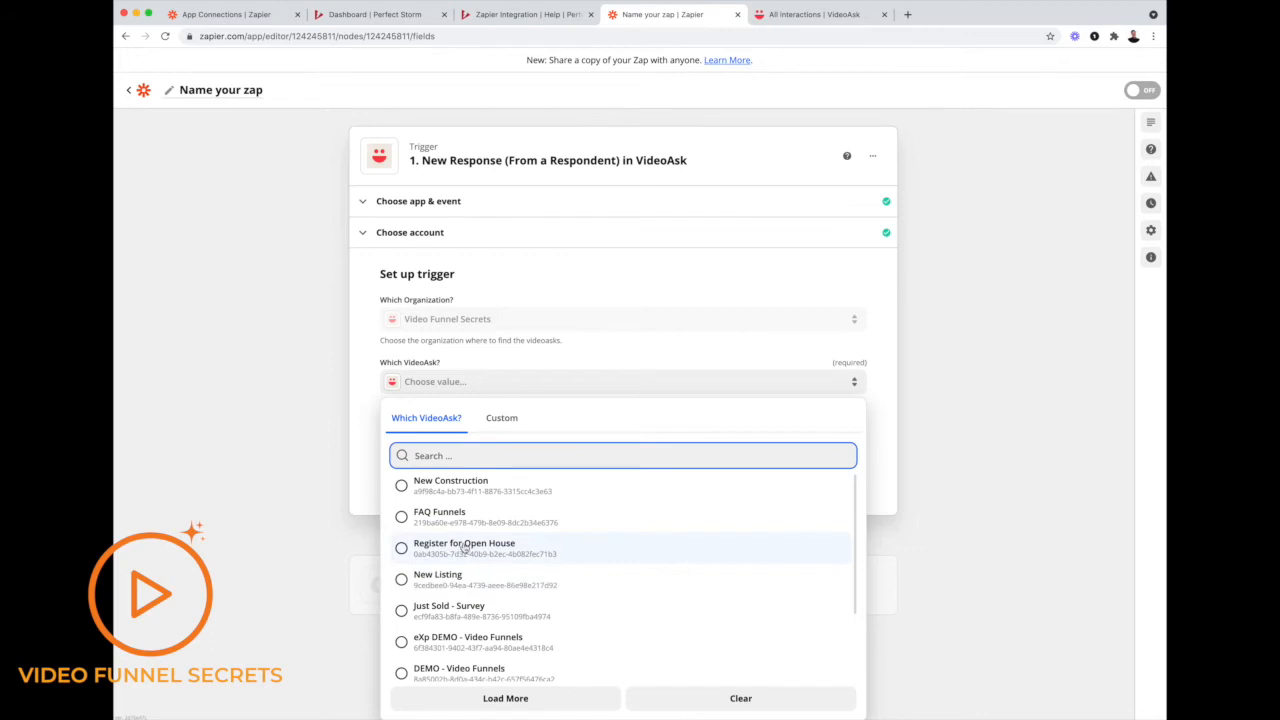
click(463, 547)
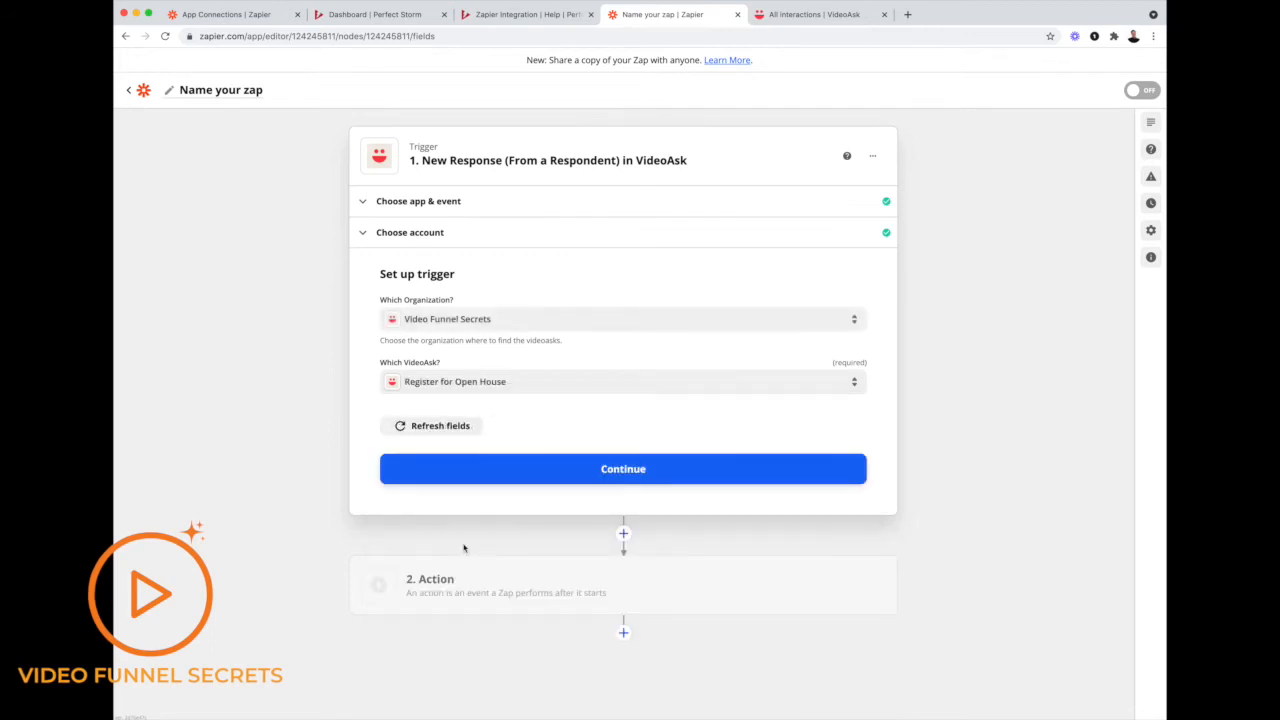
click(625, 470)
Test the VideoAsk trigger, review the fields of the sample response, and continue to the action.
click(630, 488)
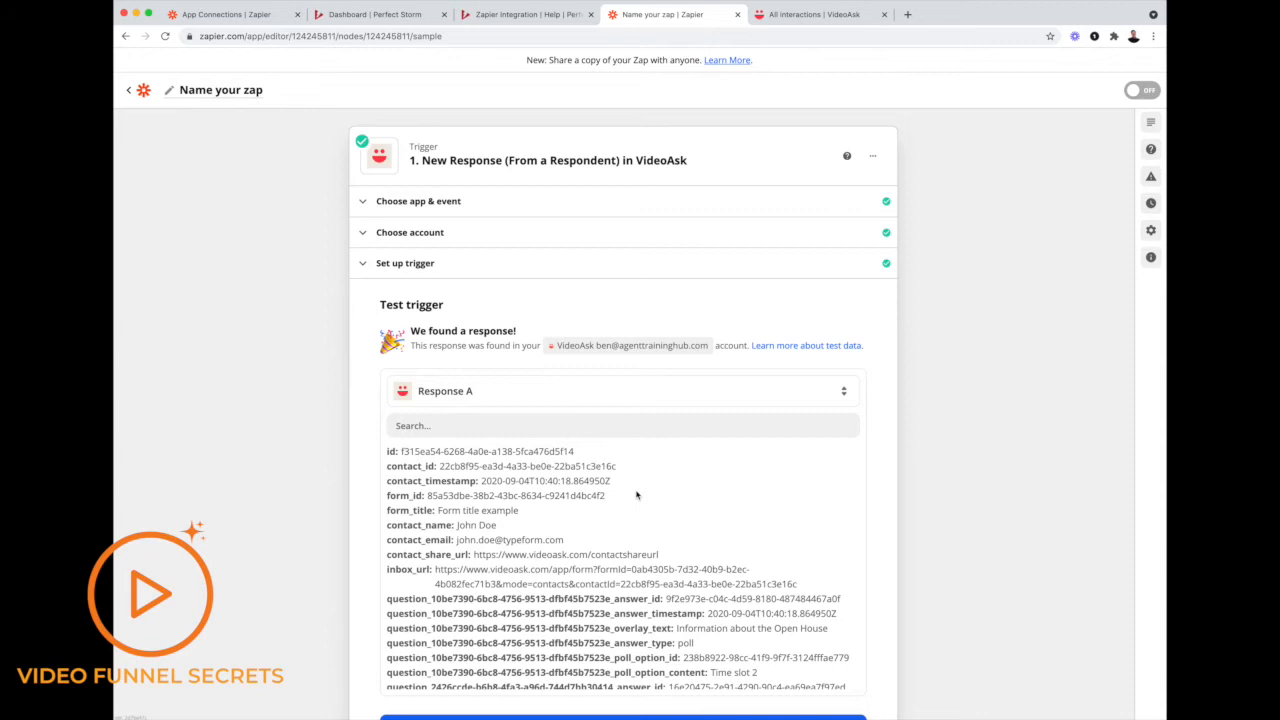
scroll(636, 494, down, 15)
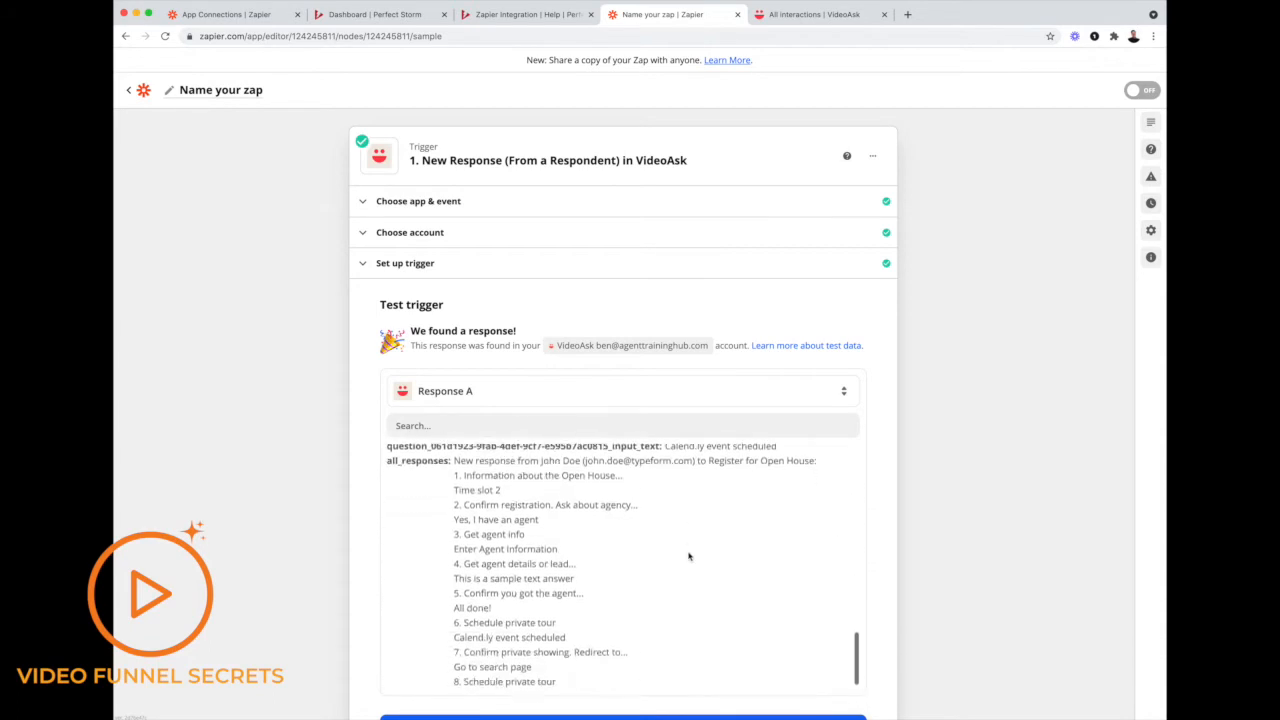
scroll(688, 556, up, 10)
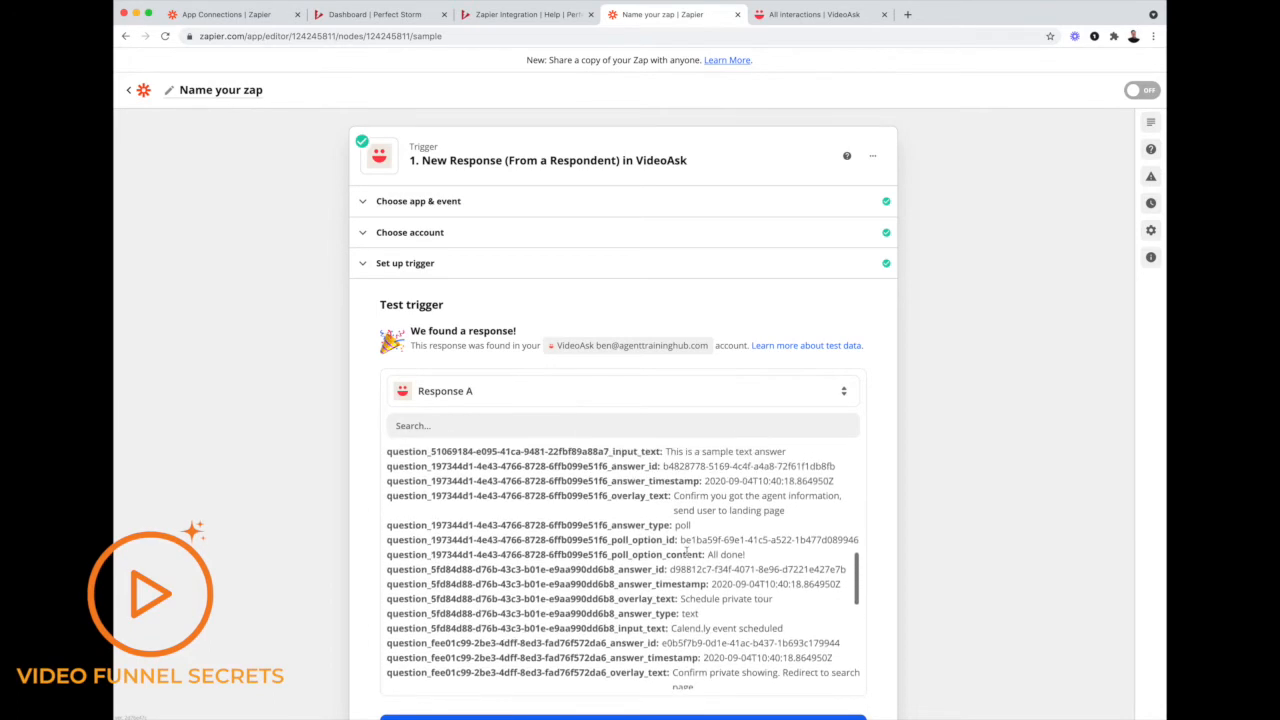
scroll(688, 552, down, 5)
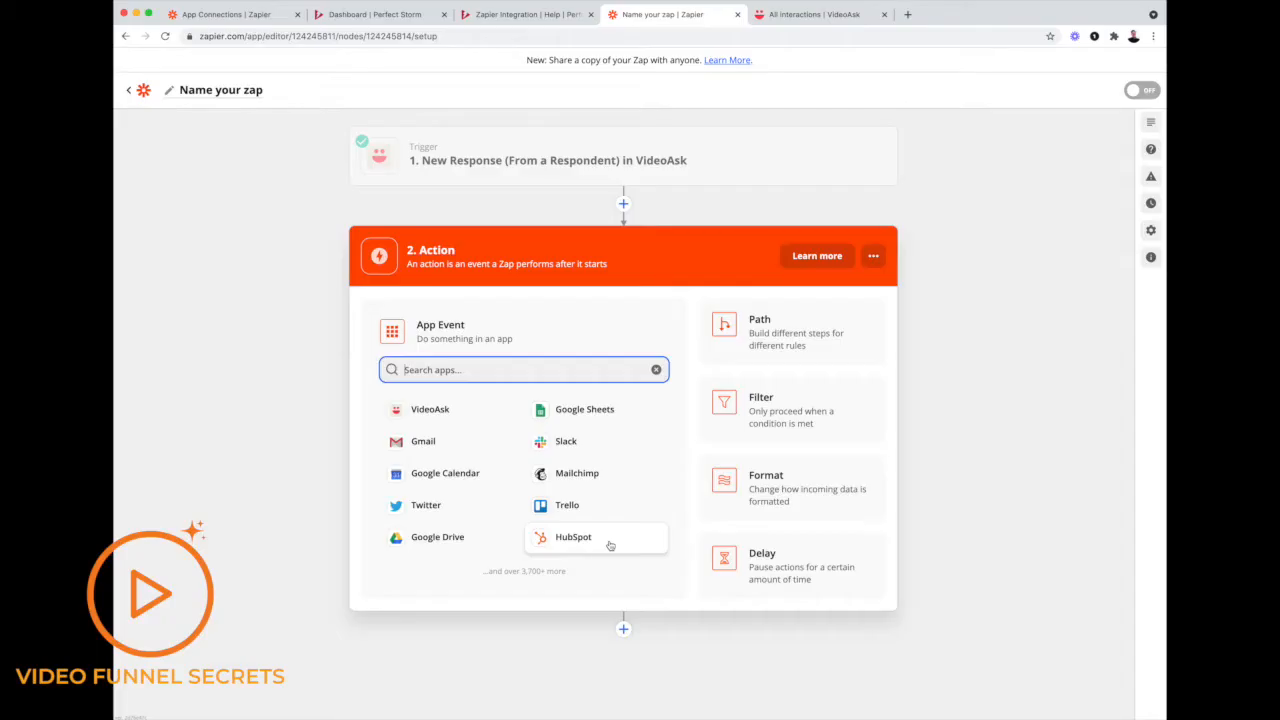
Set the Zap's action to the Create Lead event in Perfect Storm (2.0.1).
text(perf)
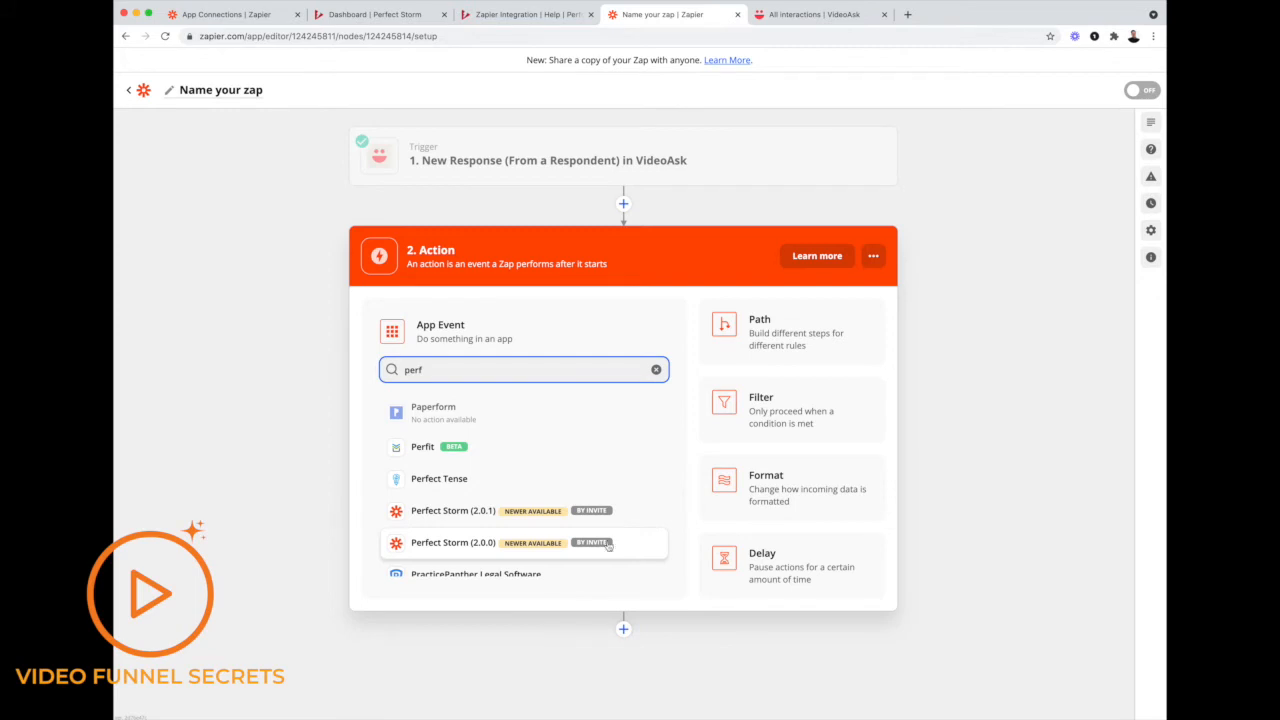
click(497, 512)
click(527, 412)
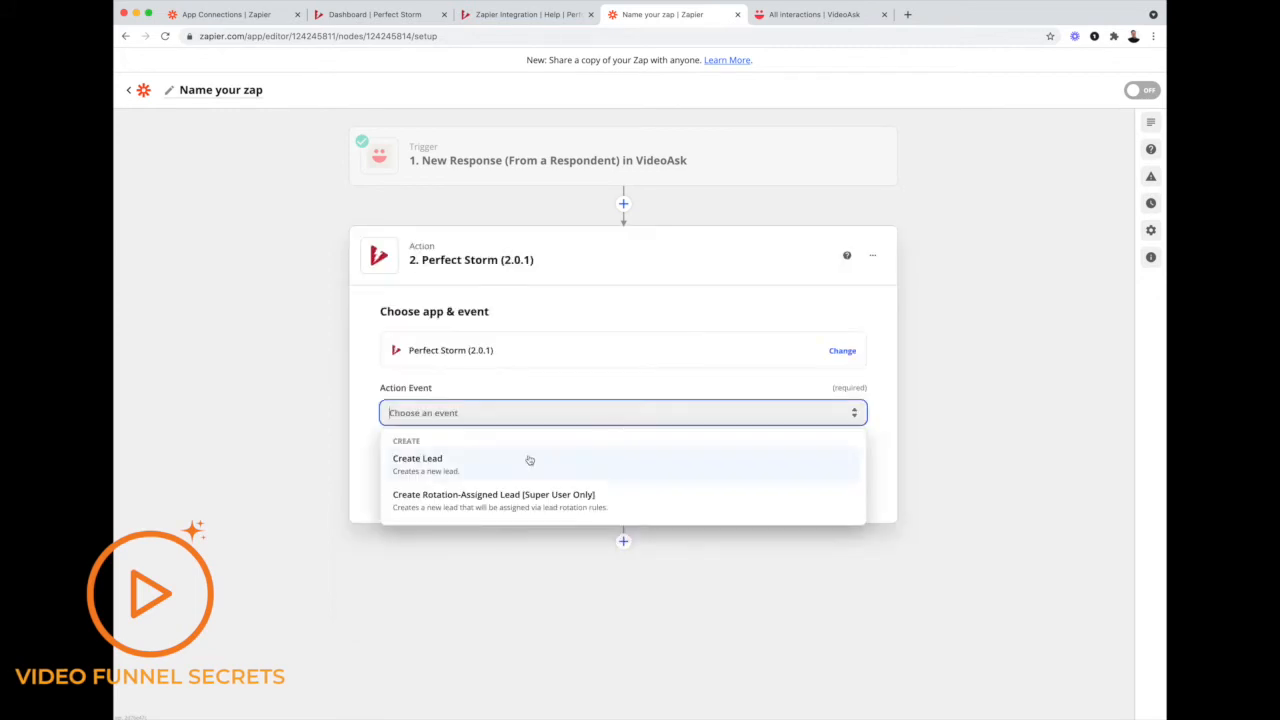
click(452, 463)
click(611, 484)
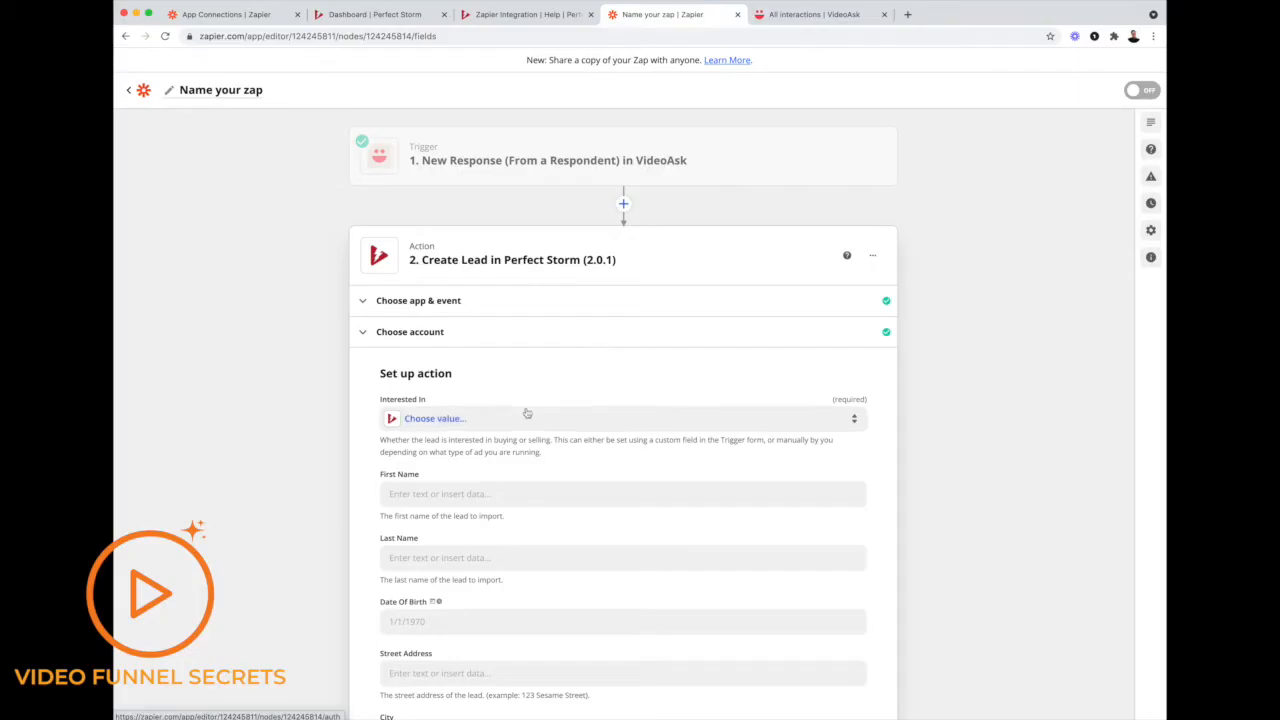
Set the lead's Interested In value to Buying and map First Name to the VideoAsk Contact name.
click(457, 420)
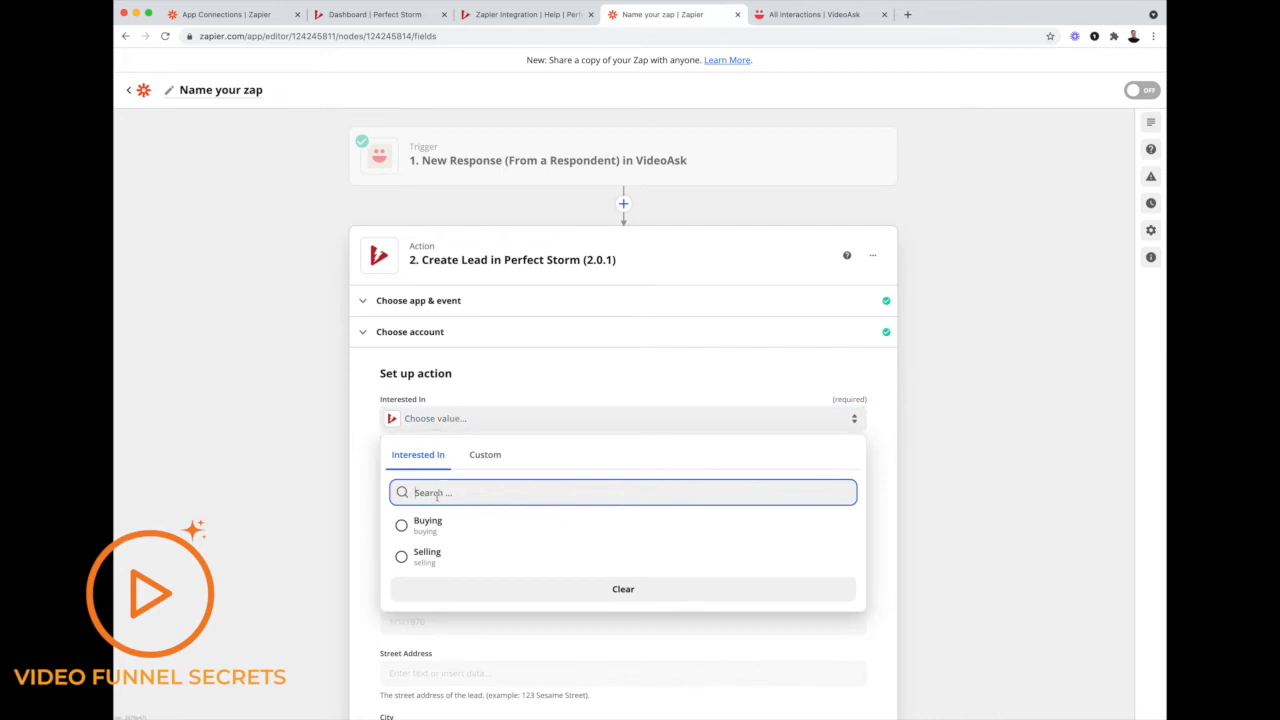
click(438, 527)
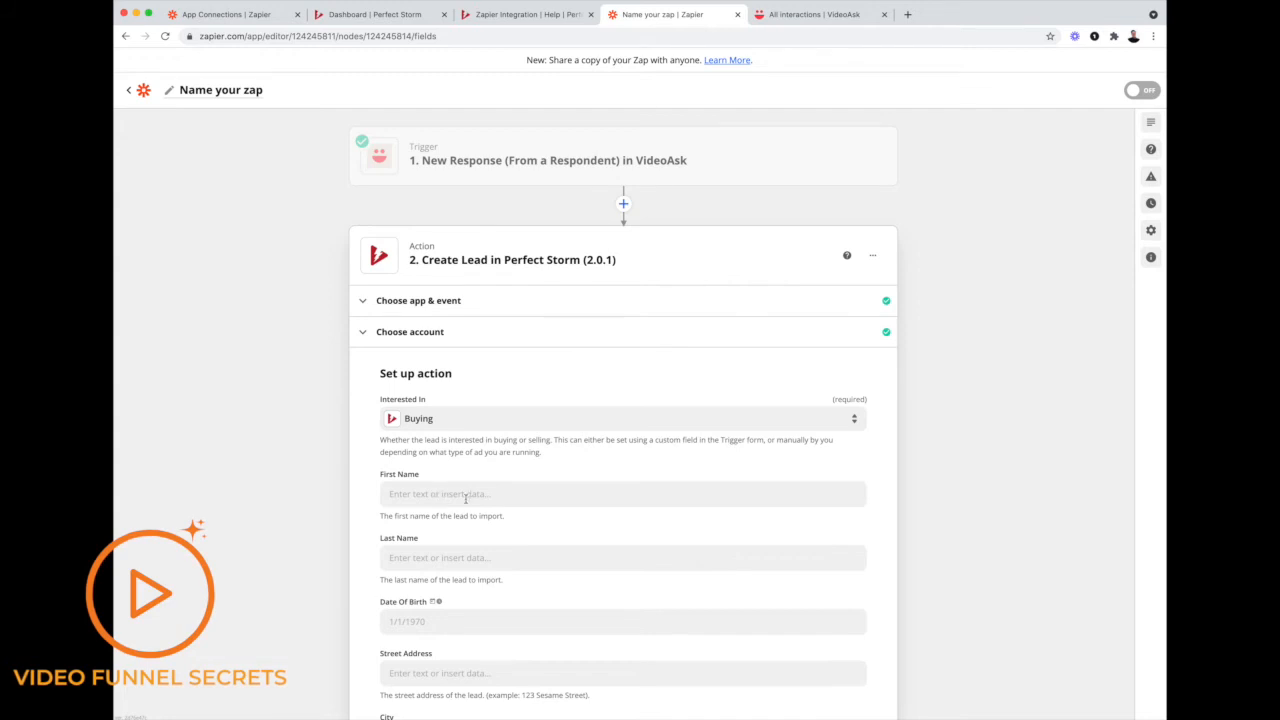
scroll(466, 497, down, 2)
click(408, 404)
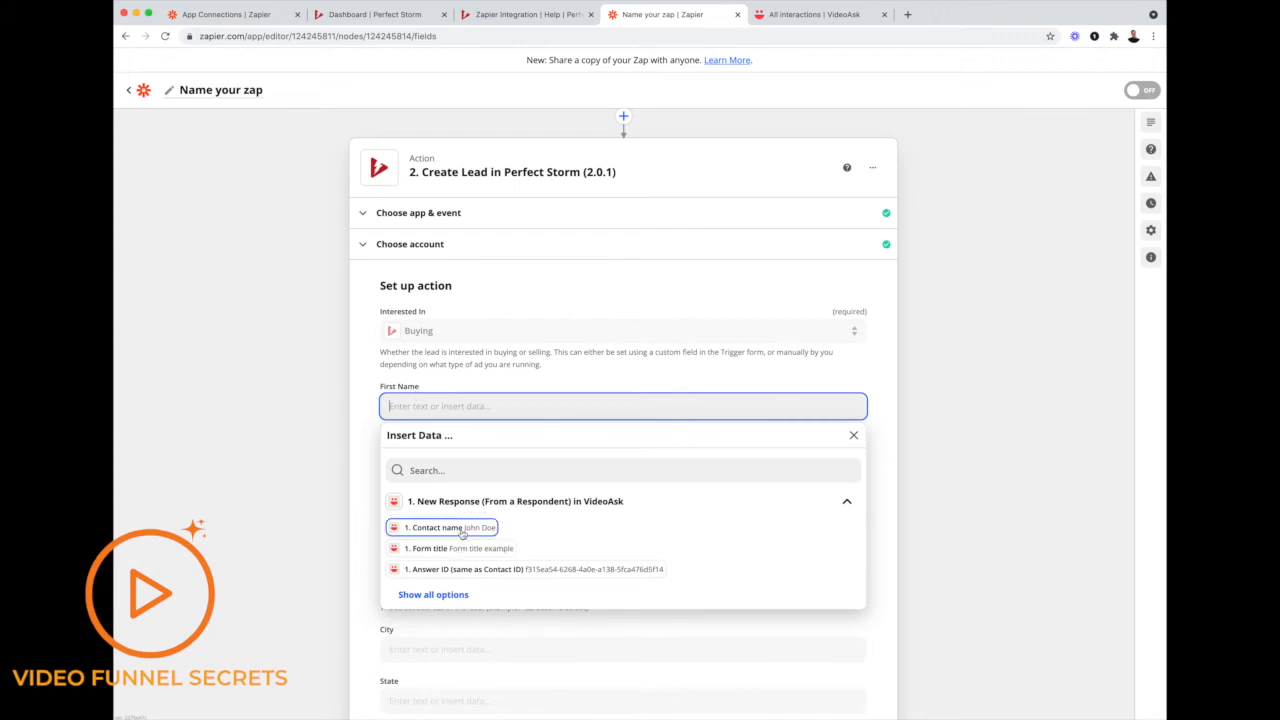
click(415, 527)
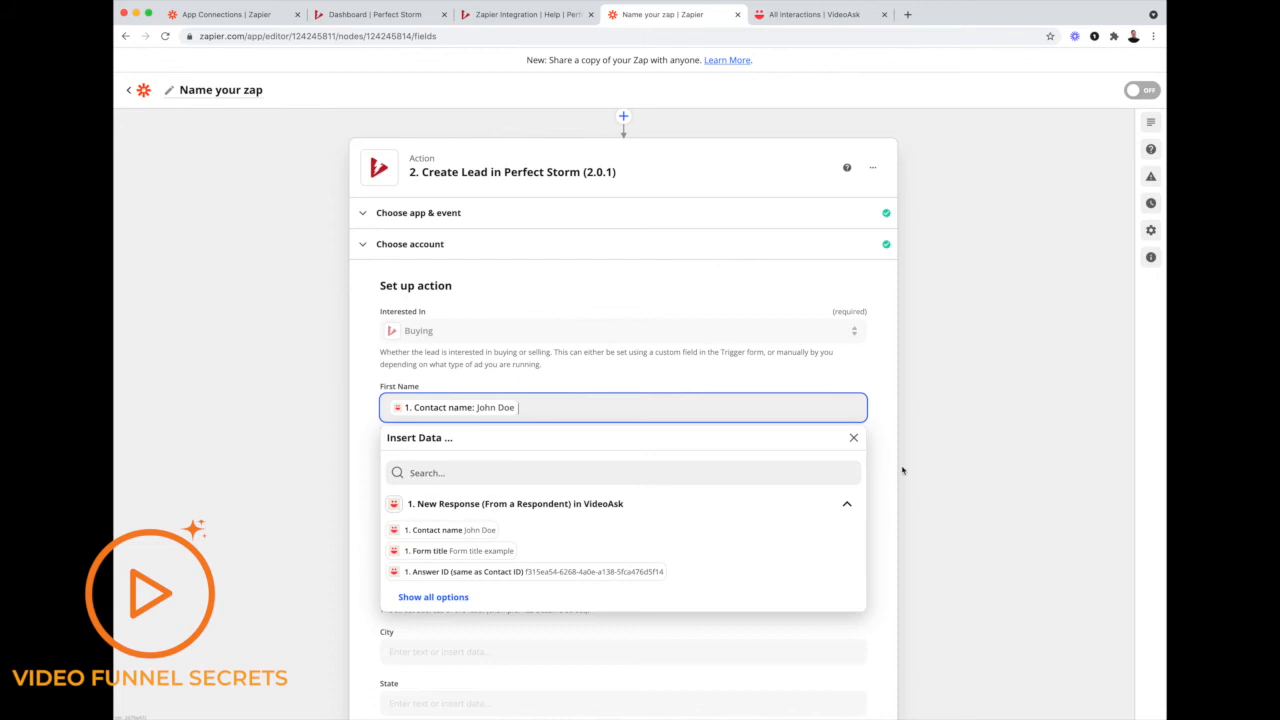
click(853, 437)
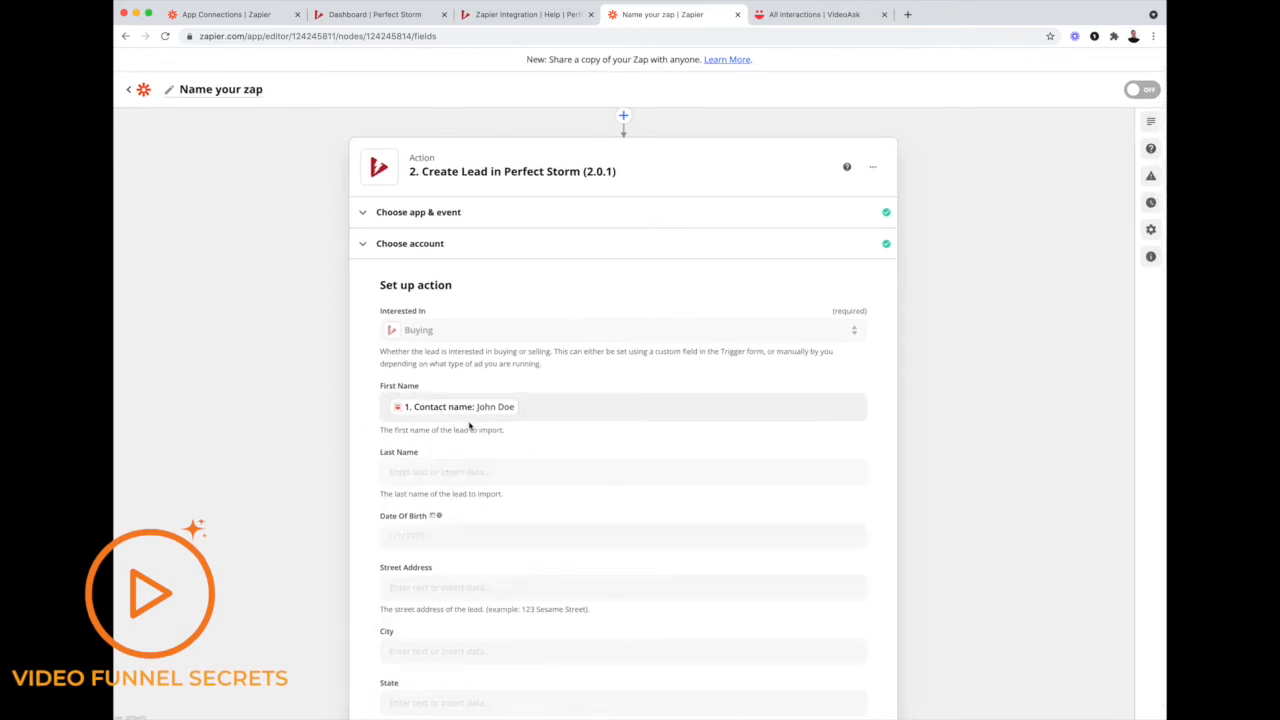
Map the lead's required Email field to the VideoAsk Contact email, searching all available data for "email".
scroll(553, 475, down, 2)
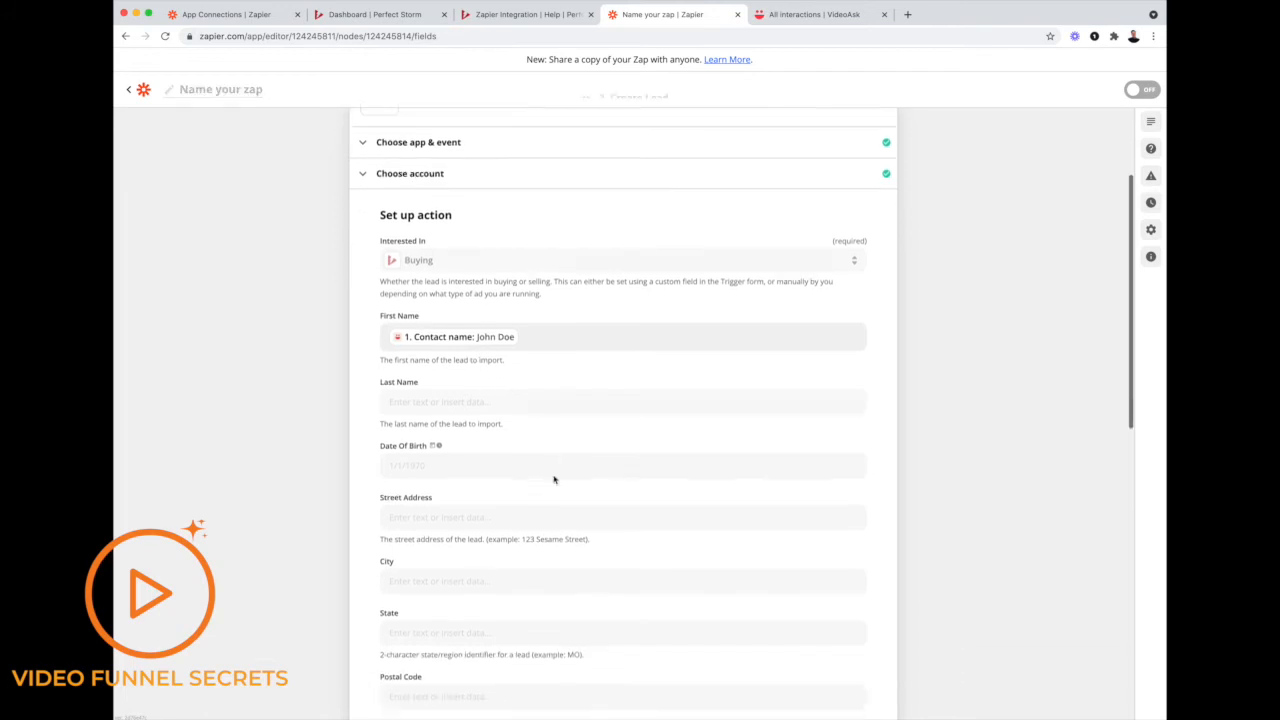
scroll(449, 472, down, 2)
scroll(440, 410, down, 1)
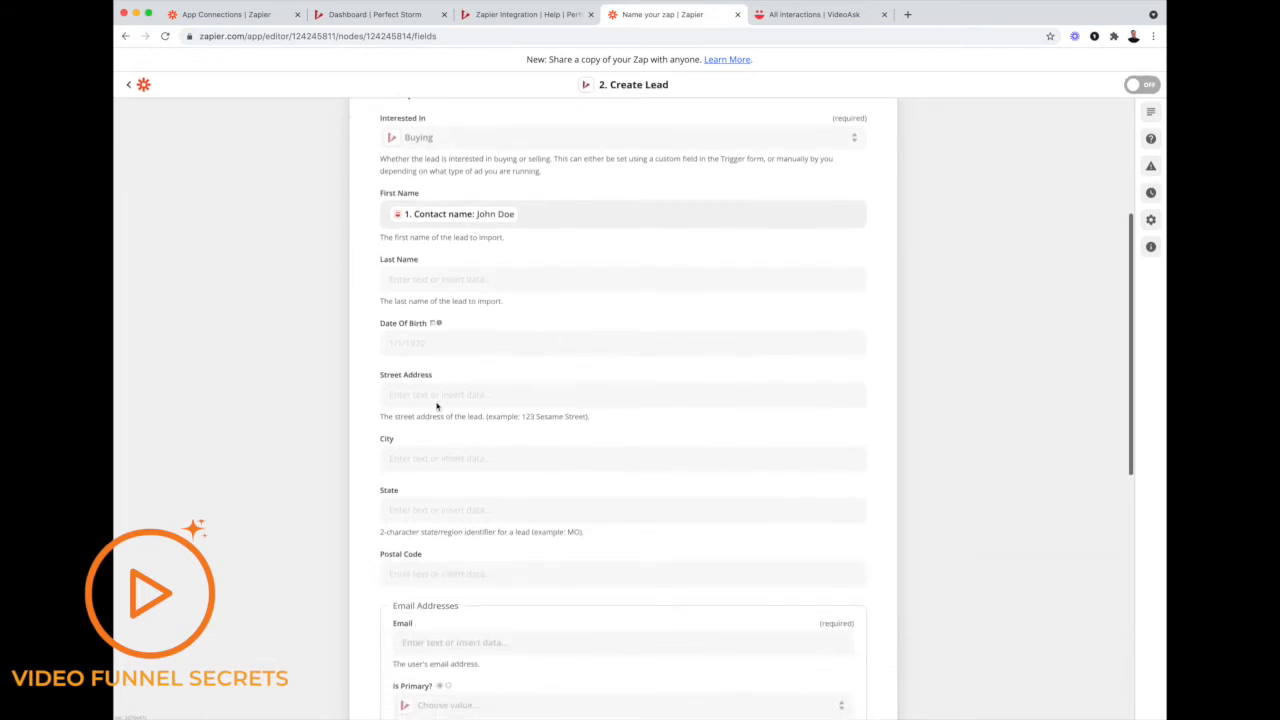
scroll(497, 458, down, 3)
scroll(497, 461, down, 3)
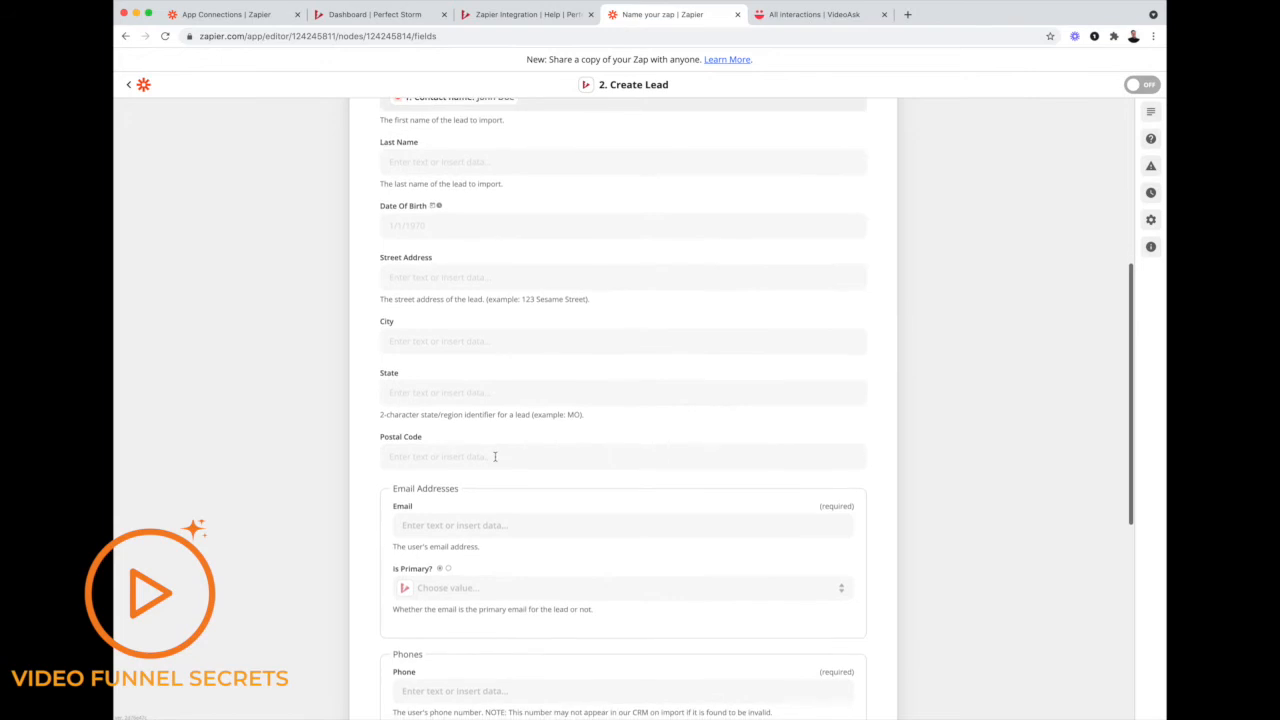
click(424, 440)
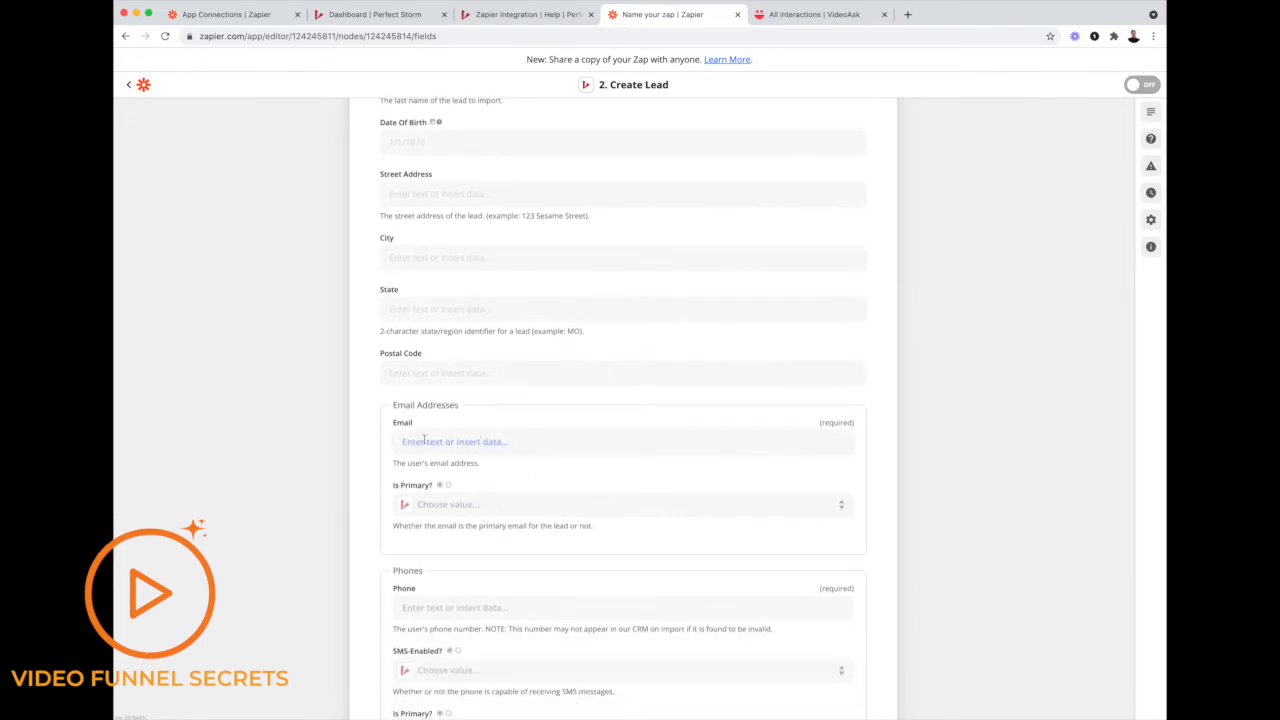
click(454, 441)
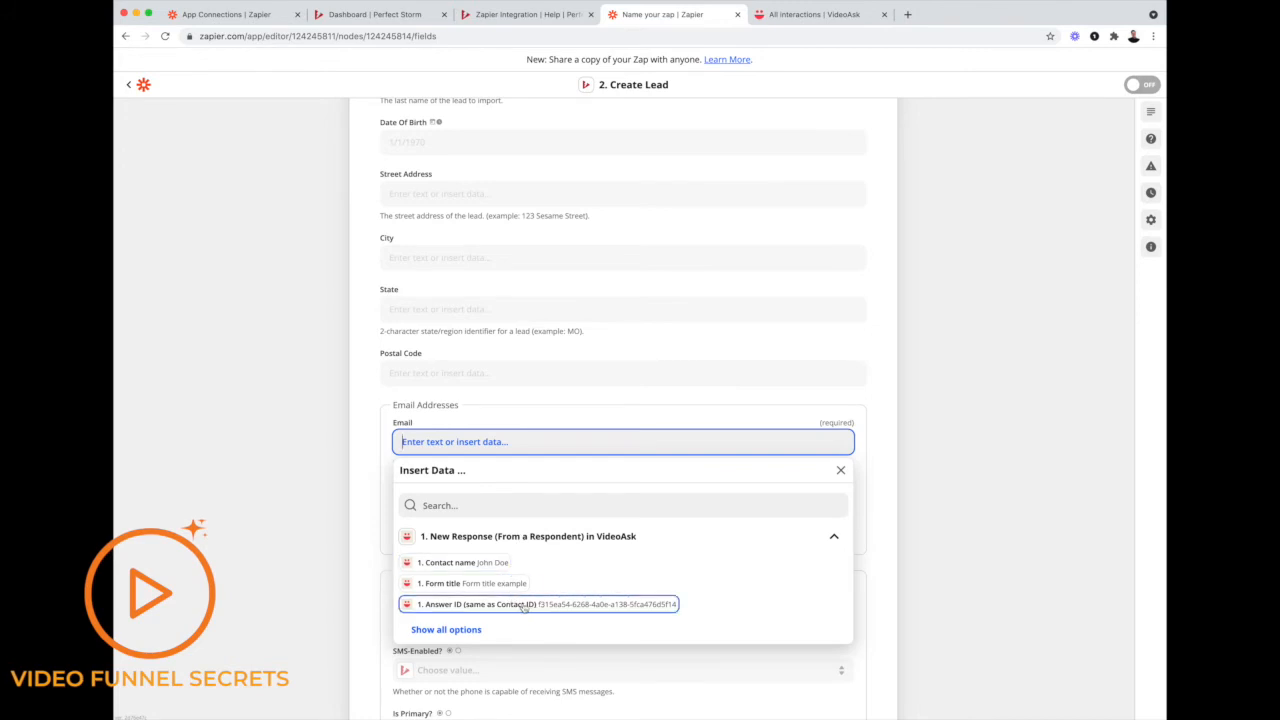
click(466, 630)
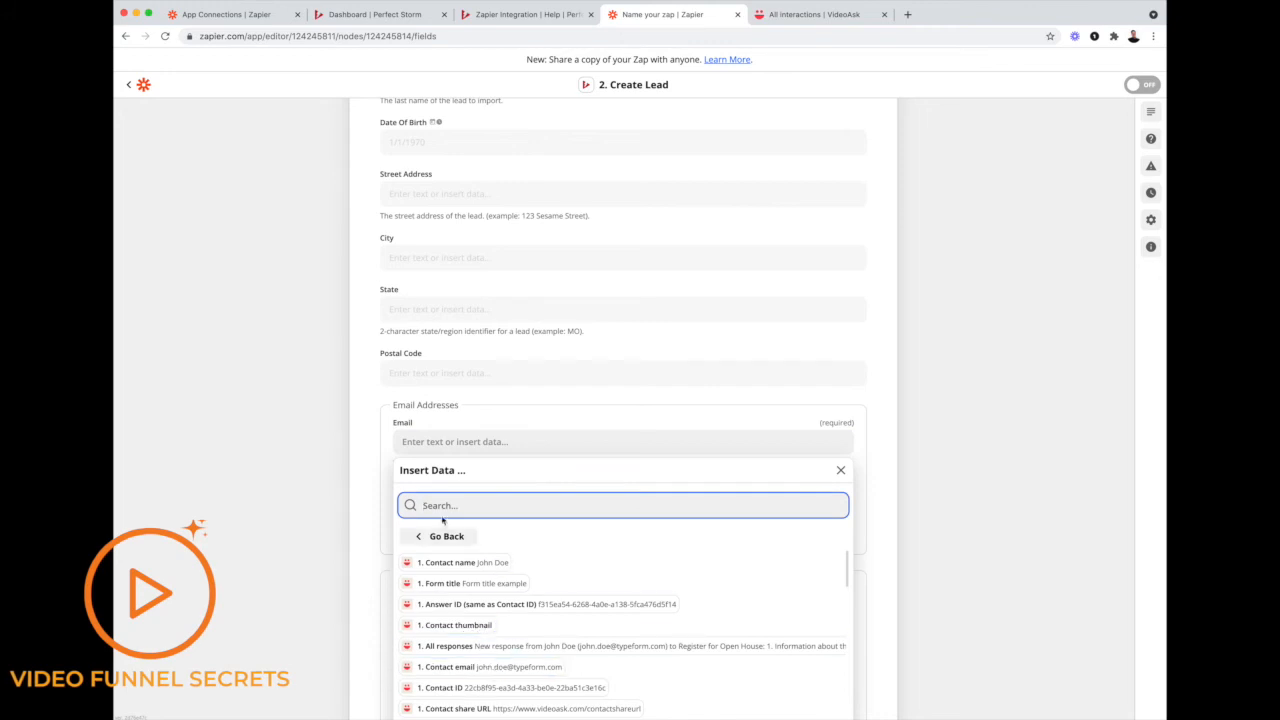
text(email)
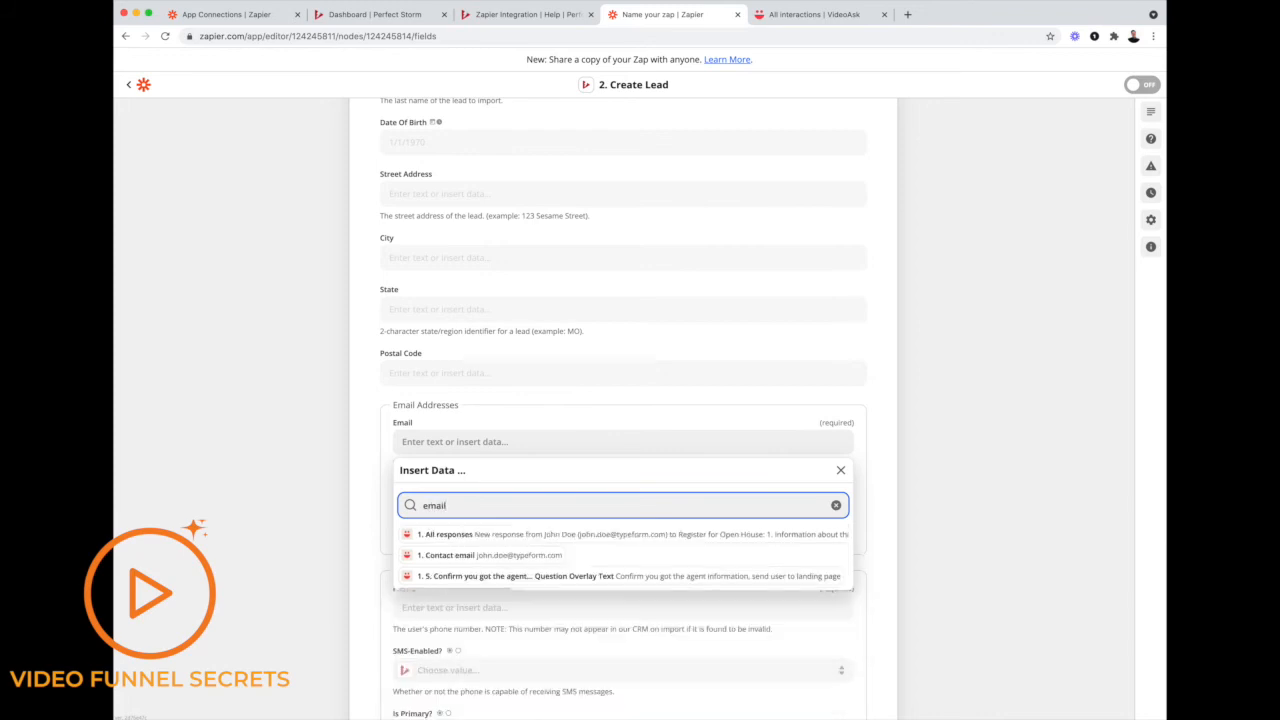
click(465, 555)
click(368, 499)
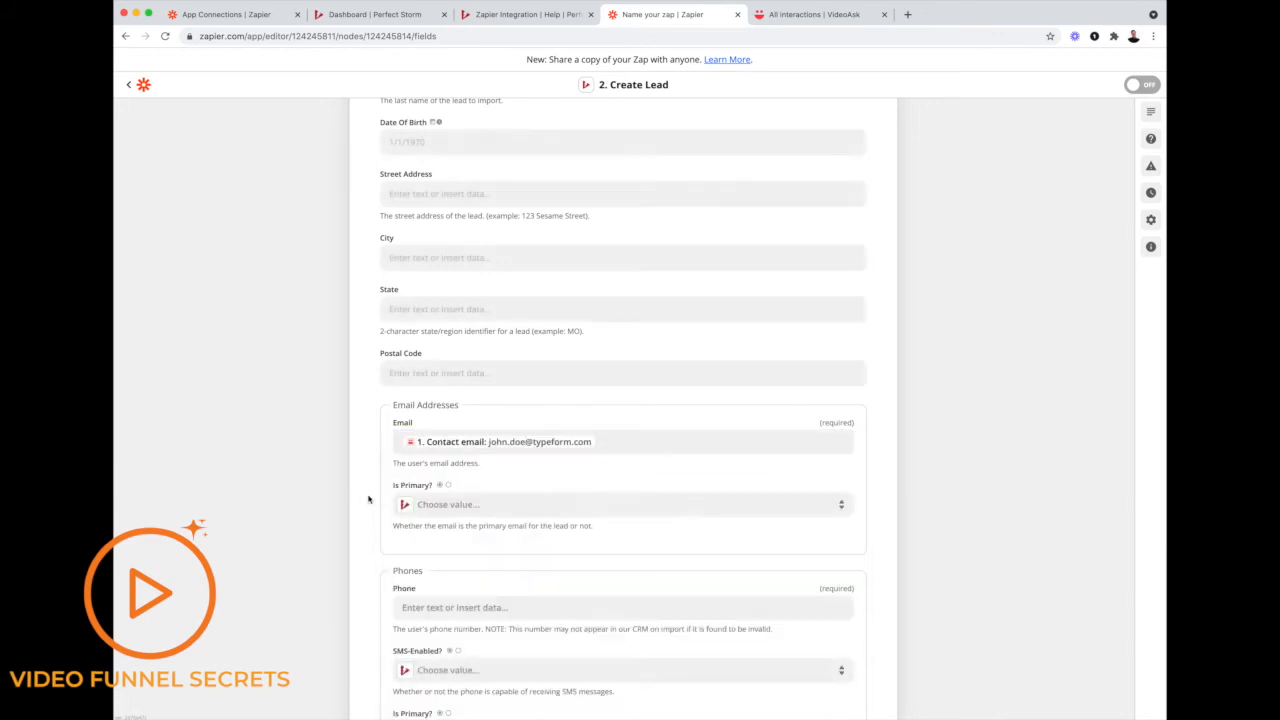
Mark the email as primary (True) and map the required Phone field to the VideoAsk Contact phone number, searching all available data for "phone".
click(452, 504)
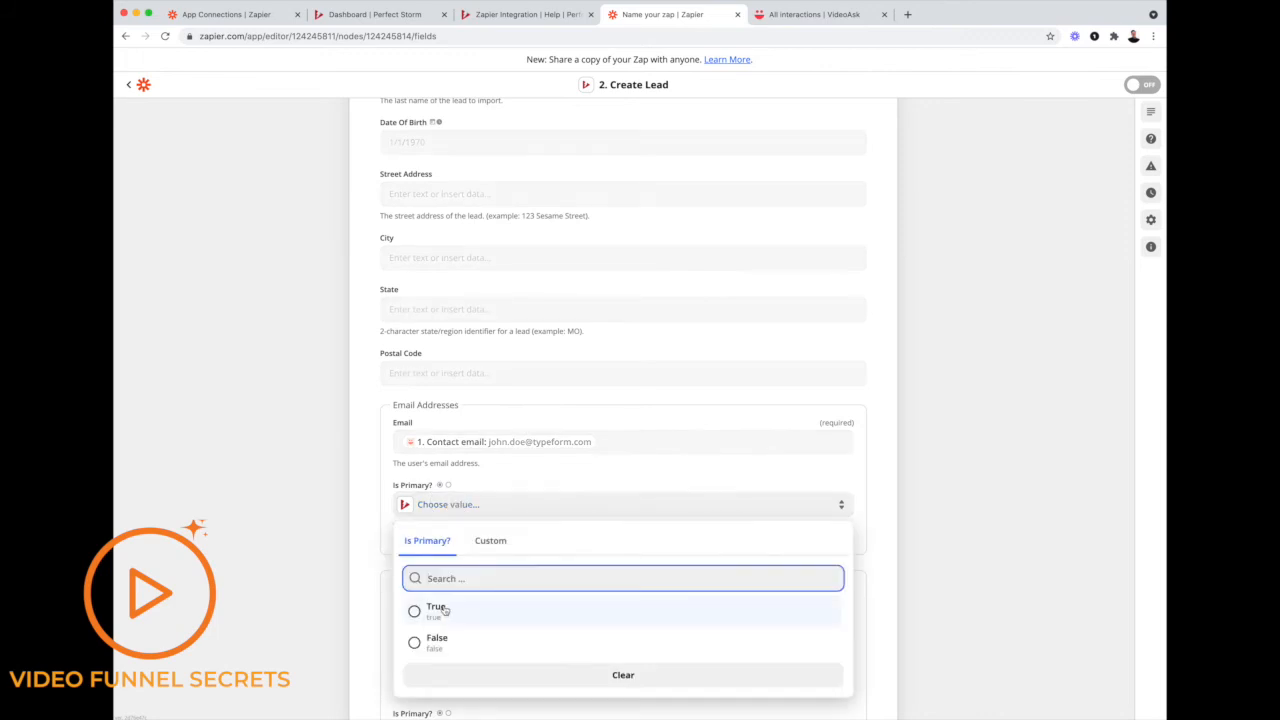
click(437, 610)
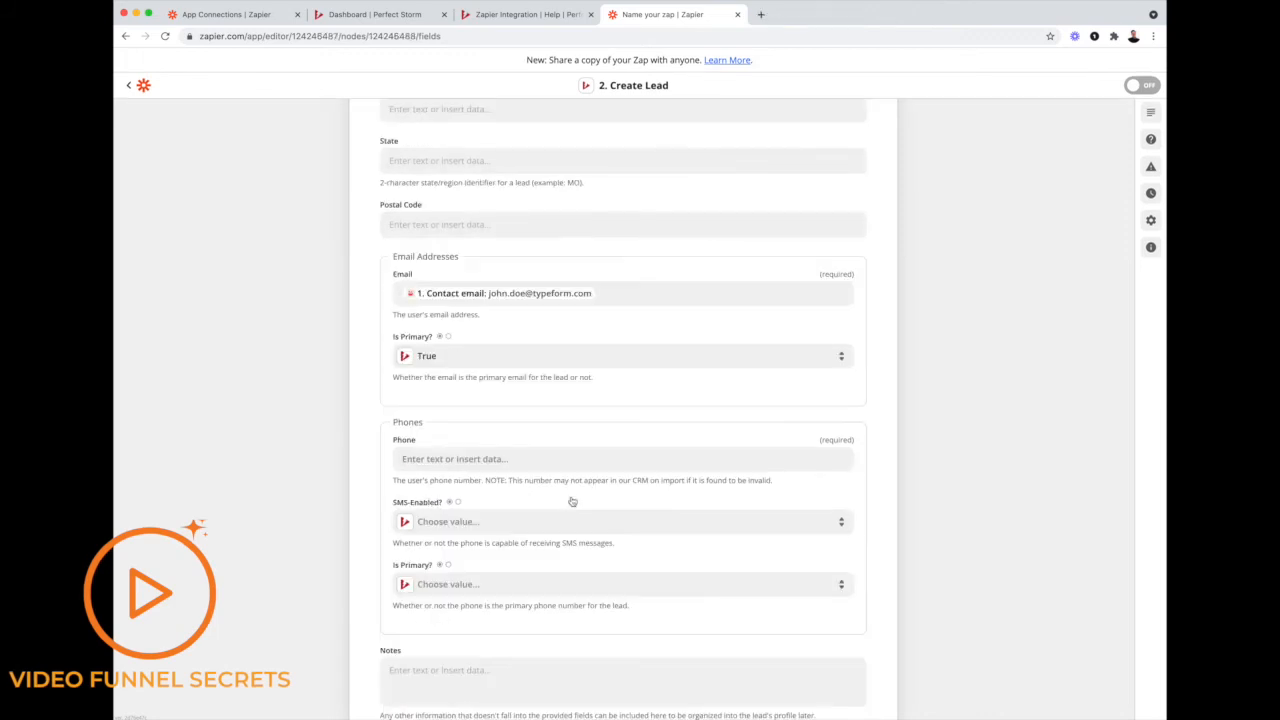
click(440, 459)
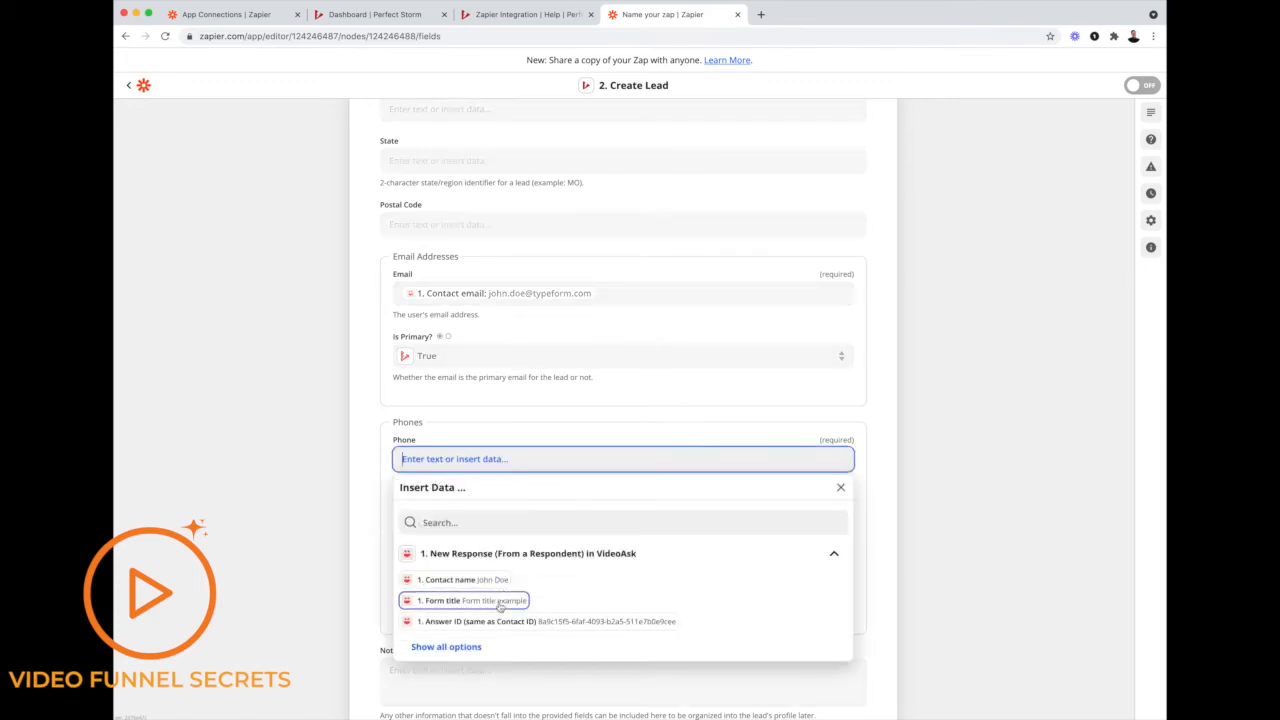
click(474, 654)
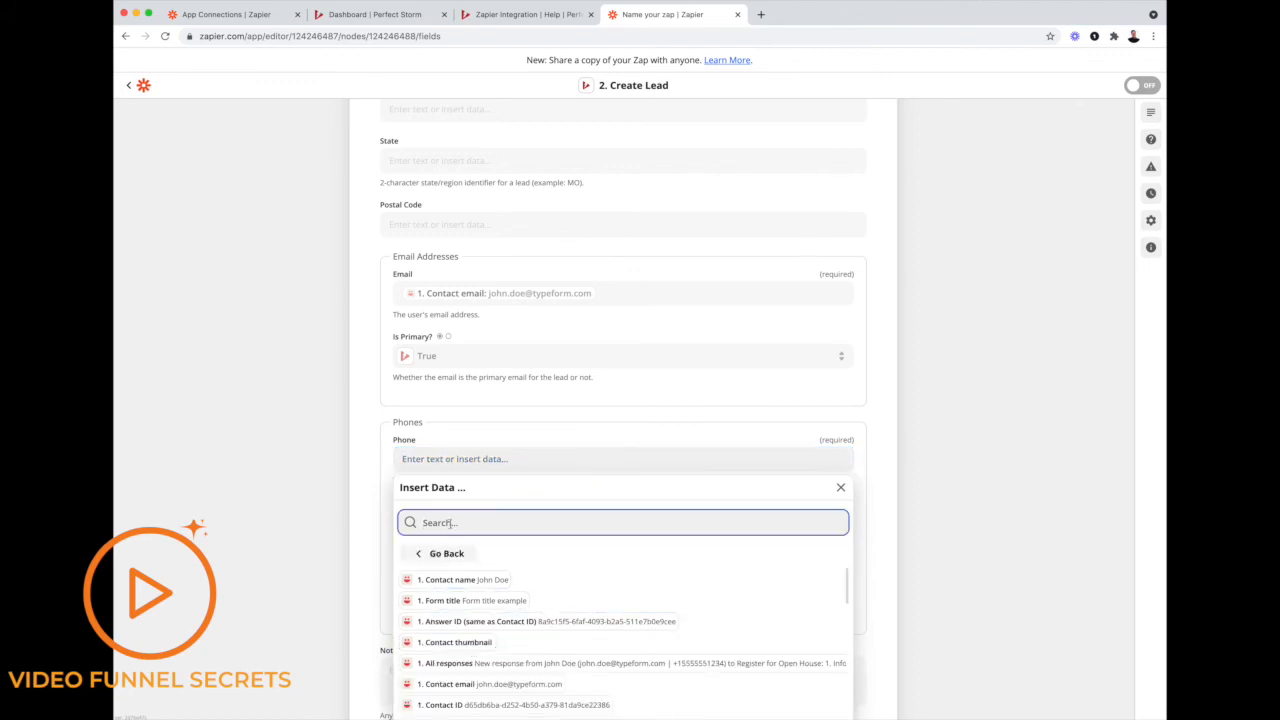
text(phone)
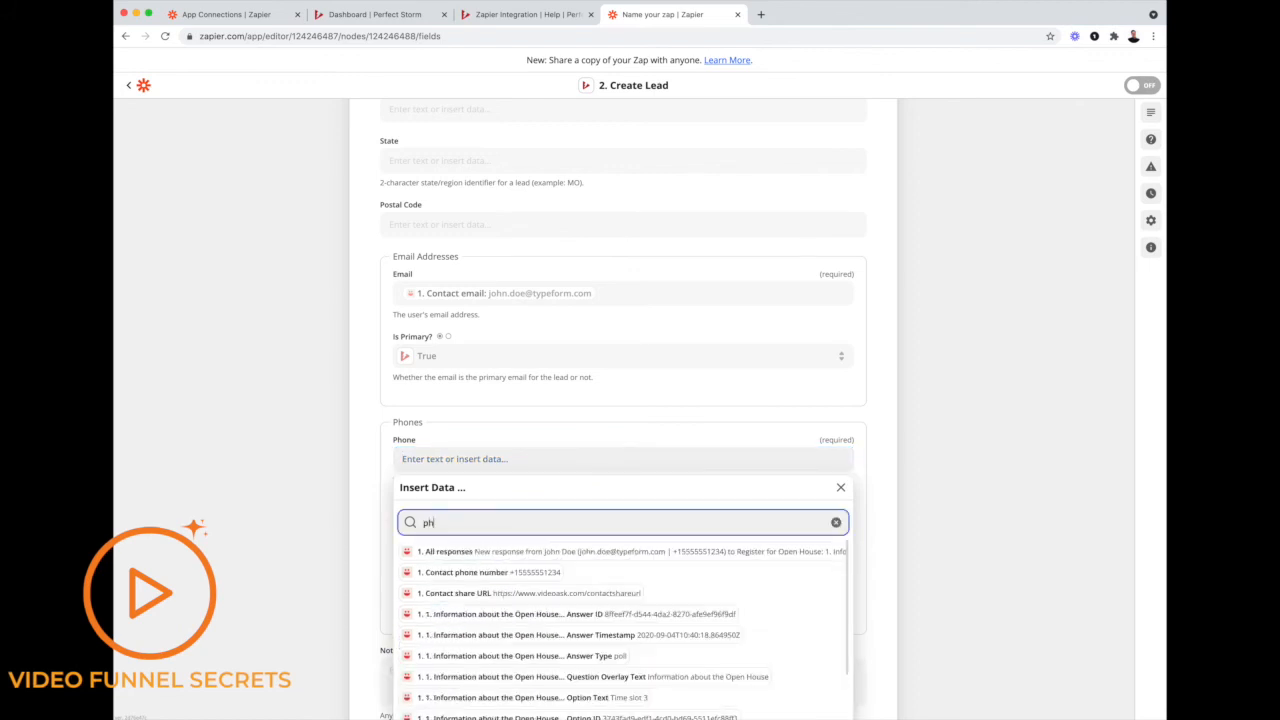
click(476, 572)
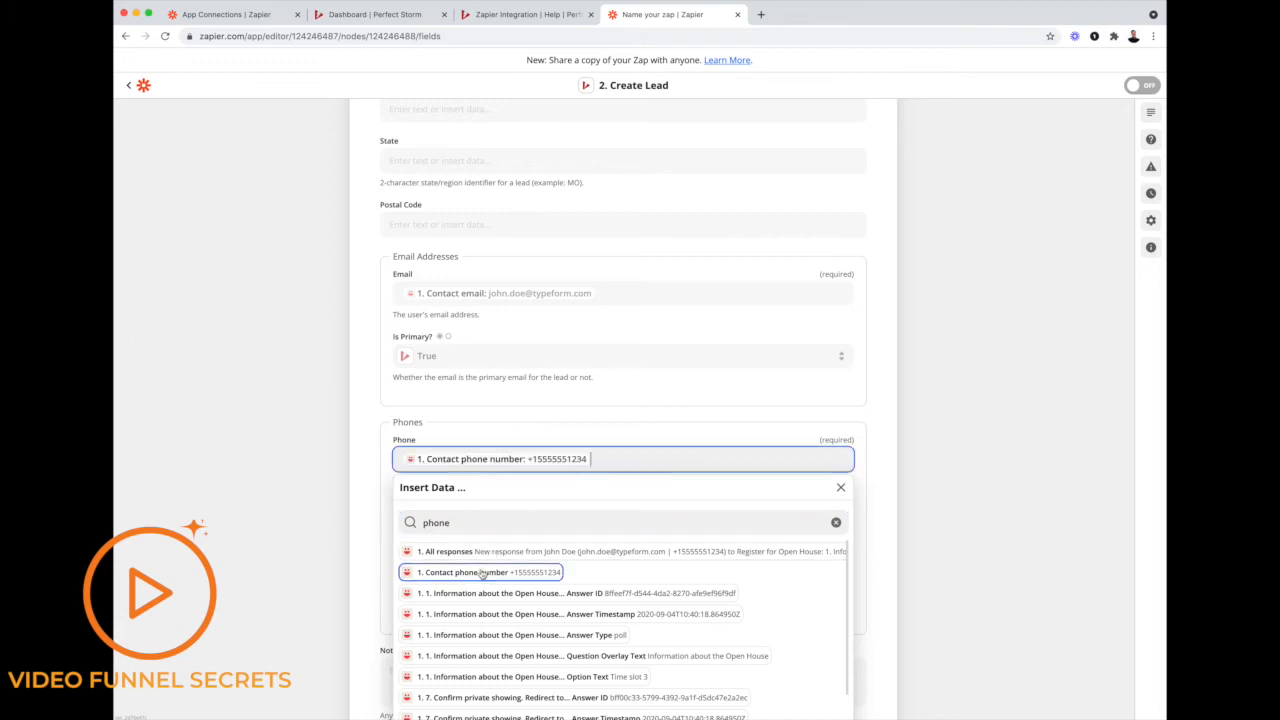
click(843, 489)
Set both SMS-Enabled and Is Primary to True for the lead's phone number.
click(468, 522)
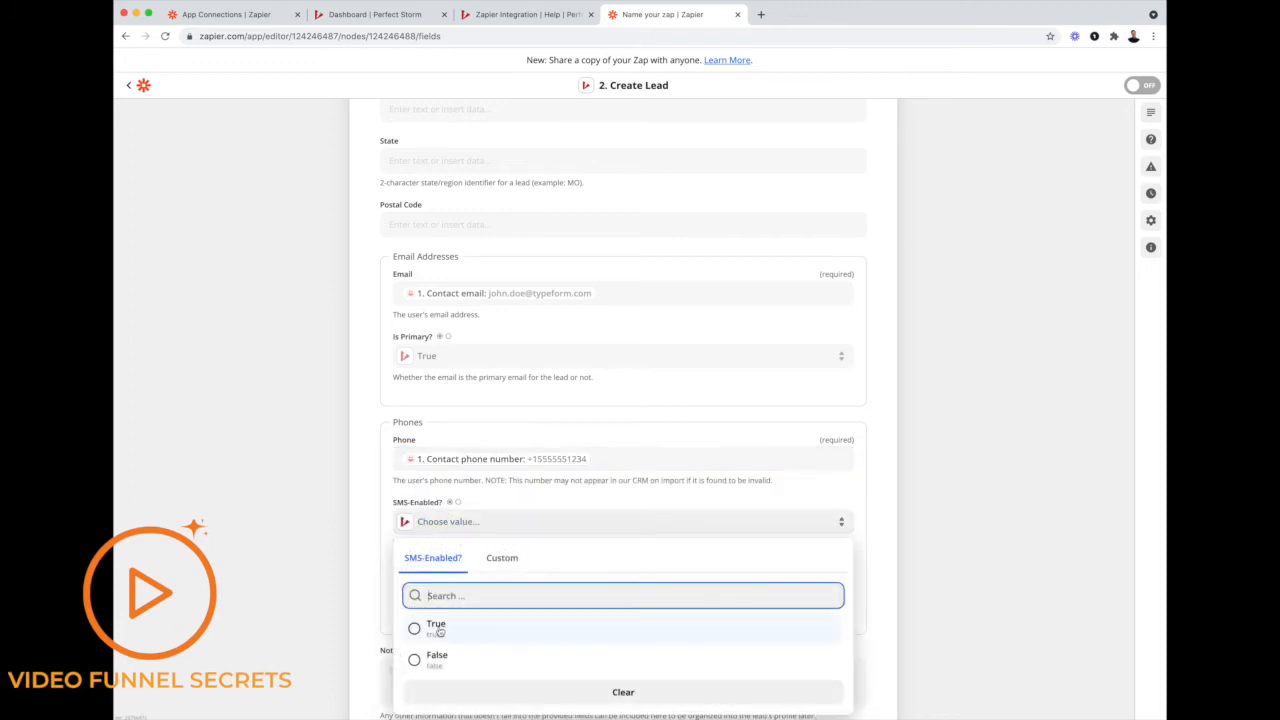
click(436, 630)
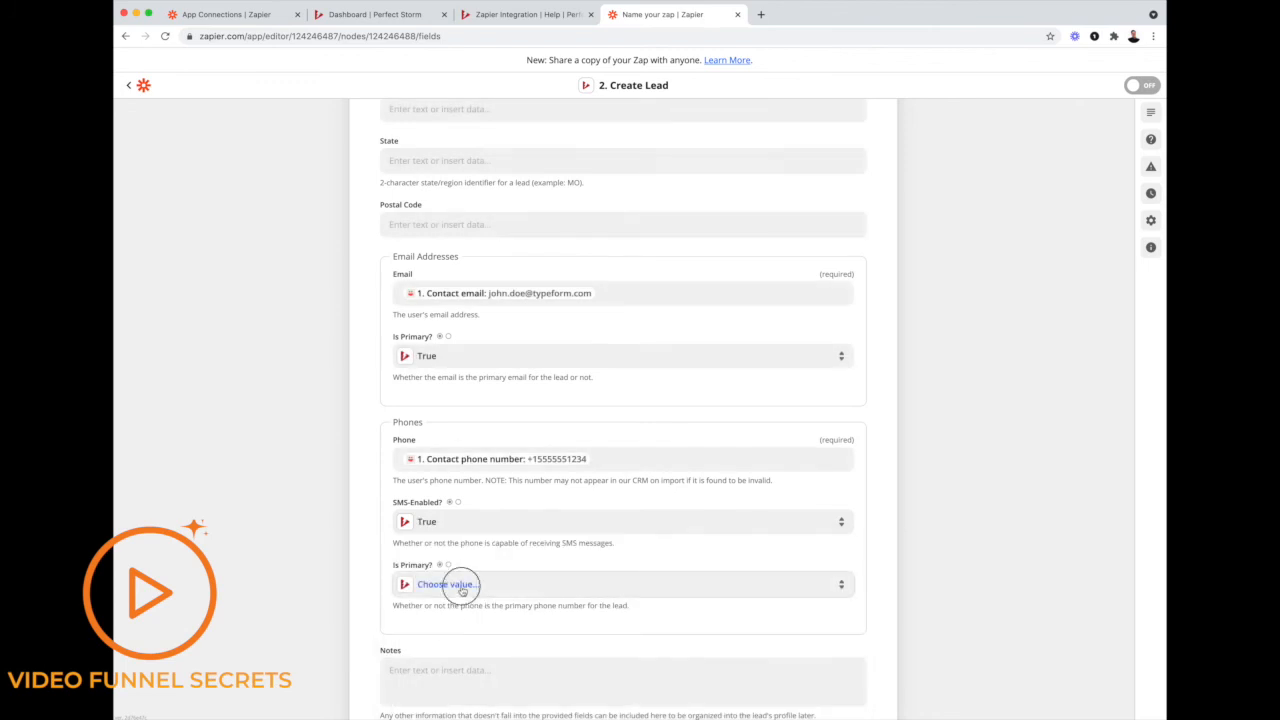
click(457, 585)
click(436, 688)
Map the lead's Notes field to the VideoAsk All responses data.
scroll(560, 595, down, 3)
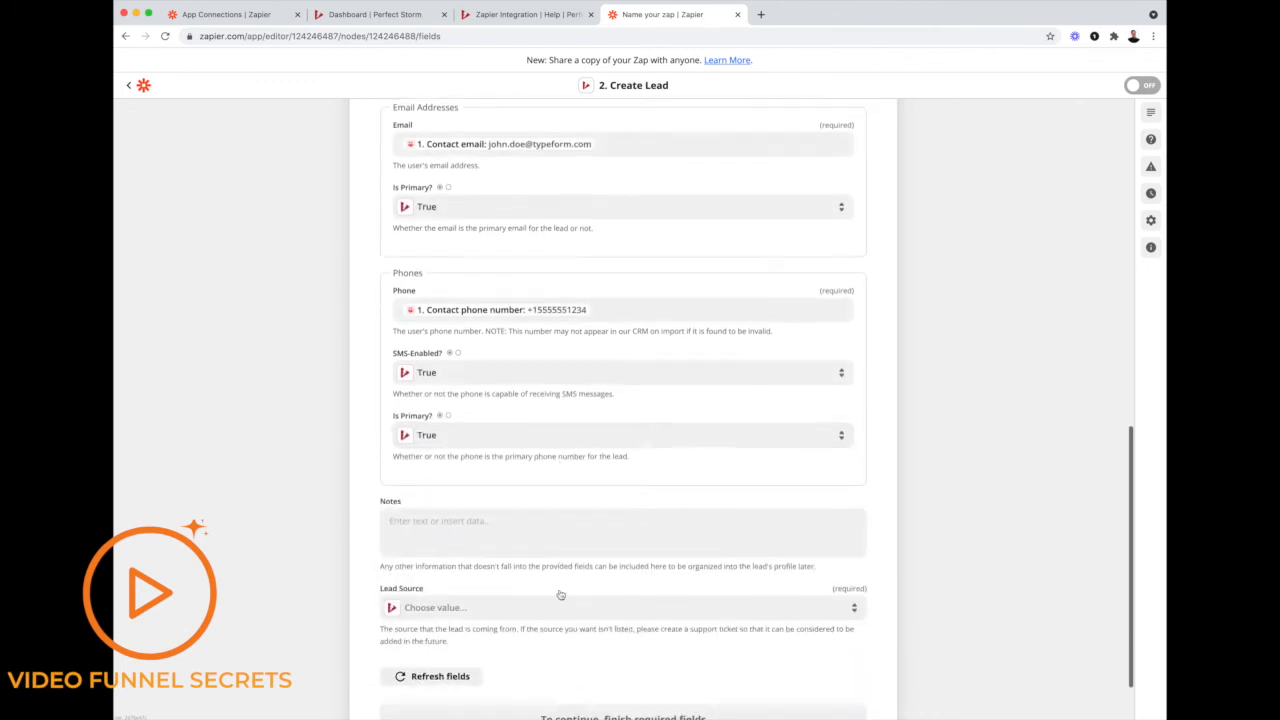
click(422, 467)
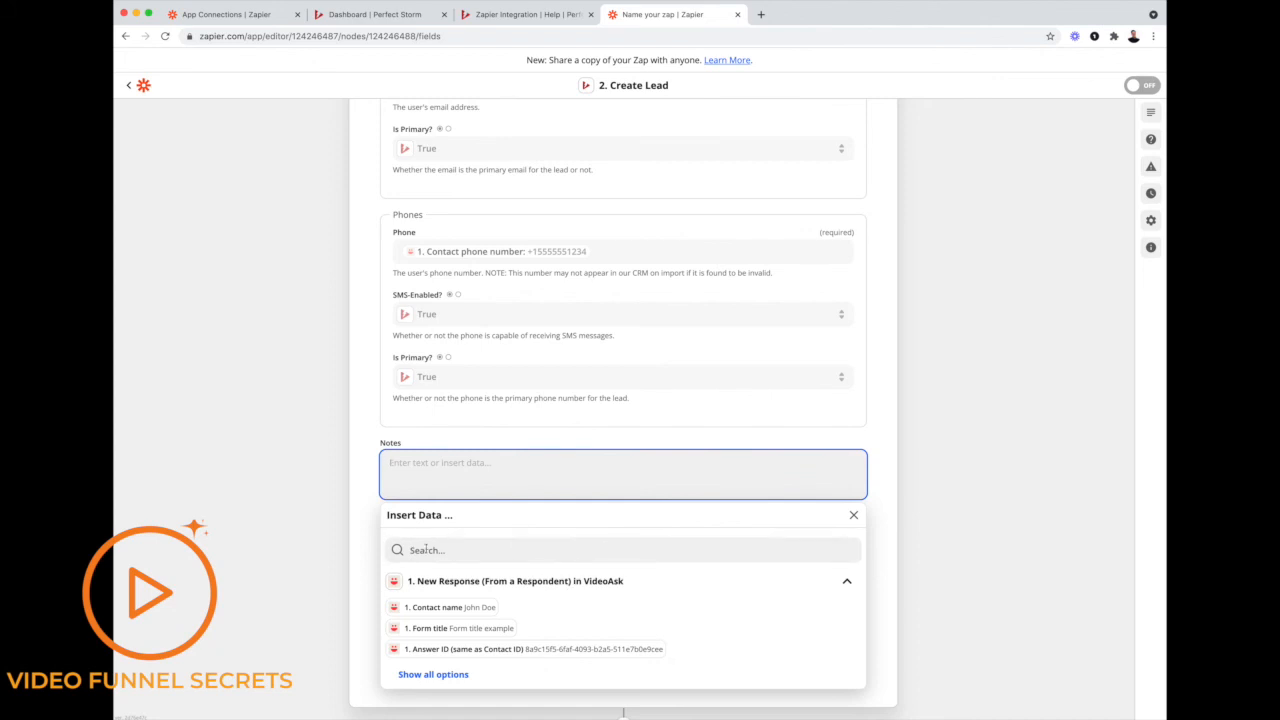
click(450, 675)
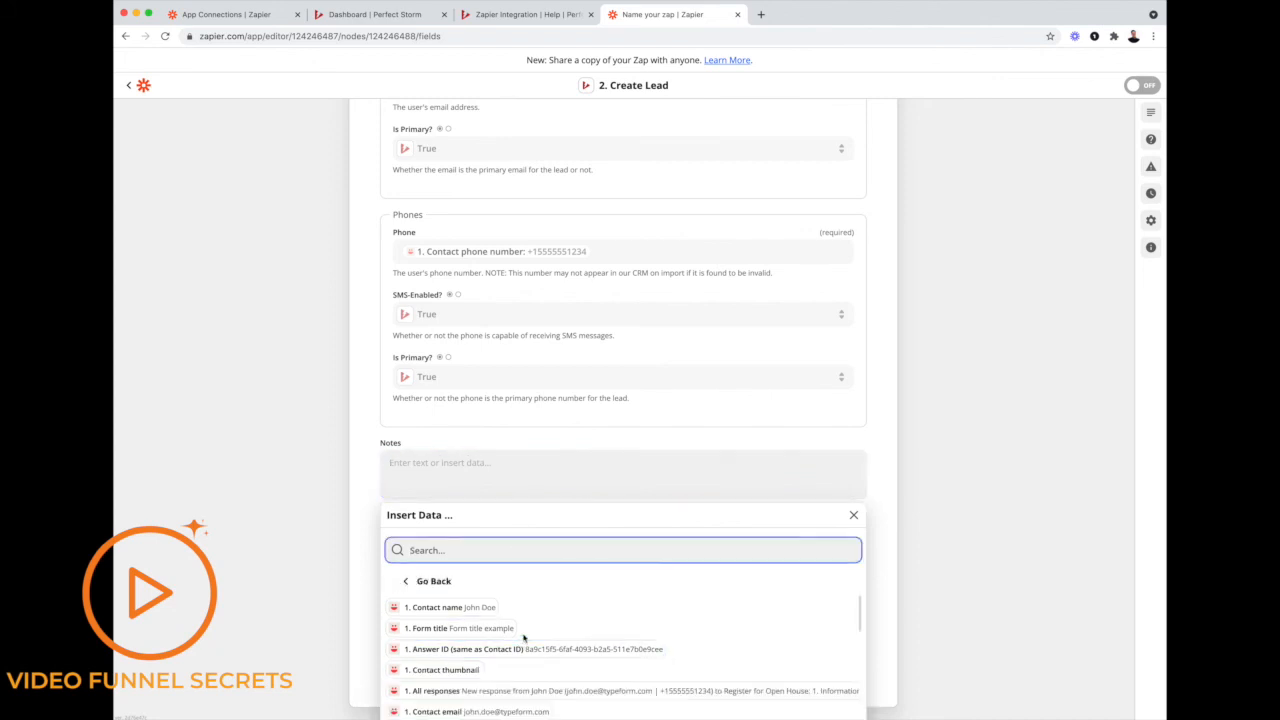
scroll(523, 637, down, 2)
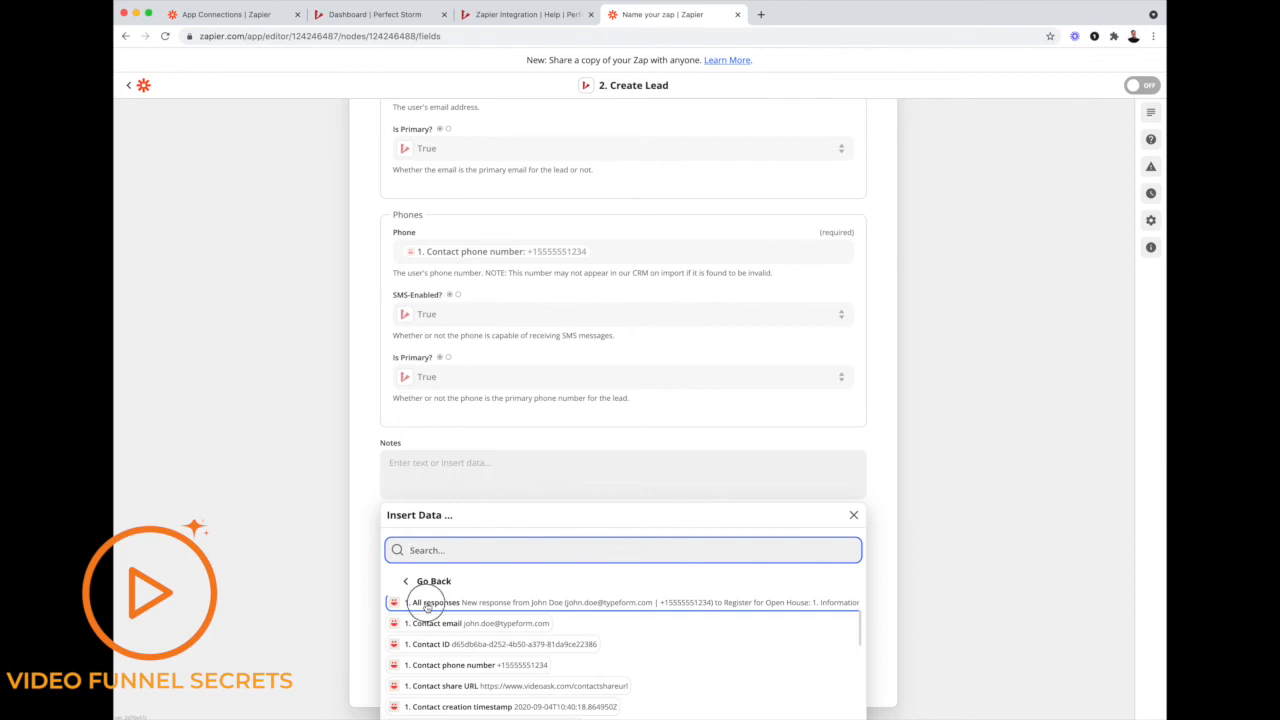
click(428, 603)
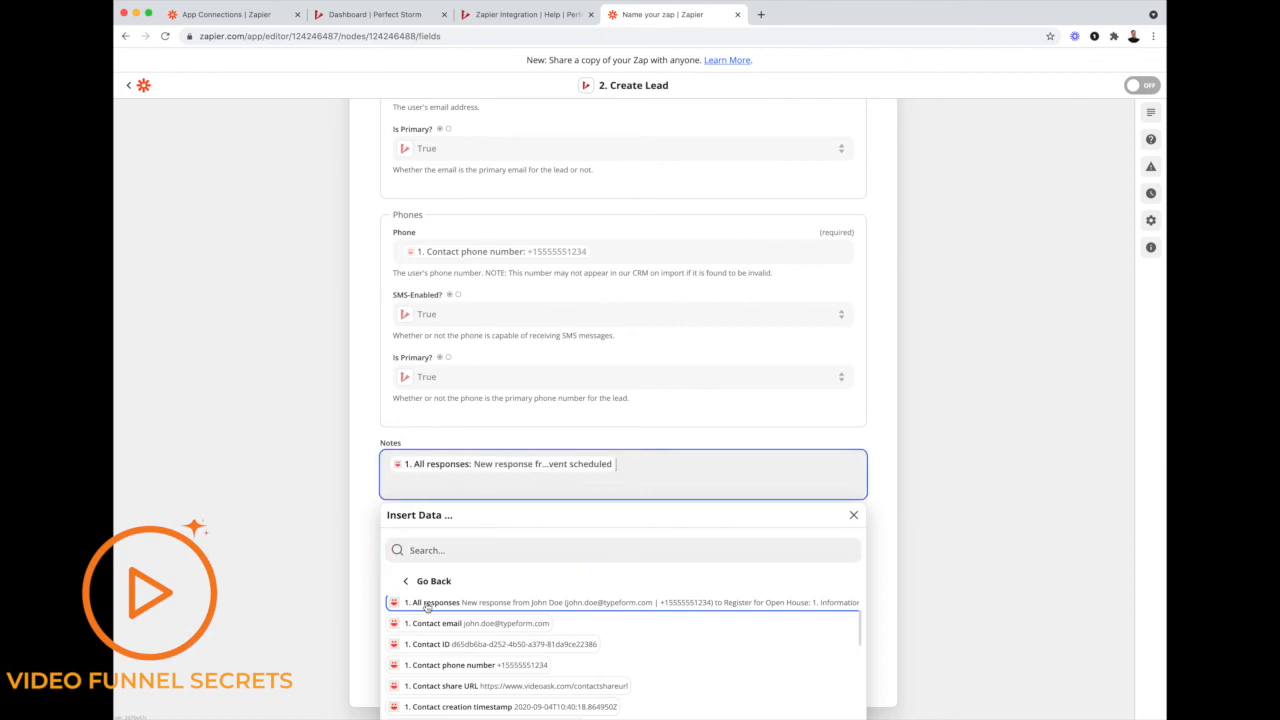
click(853, 514)
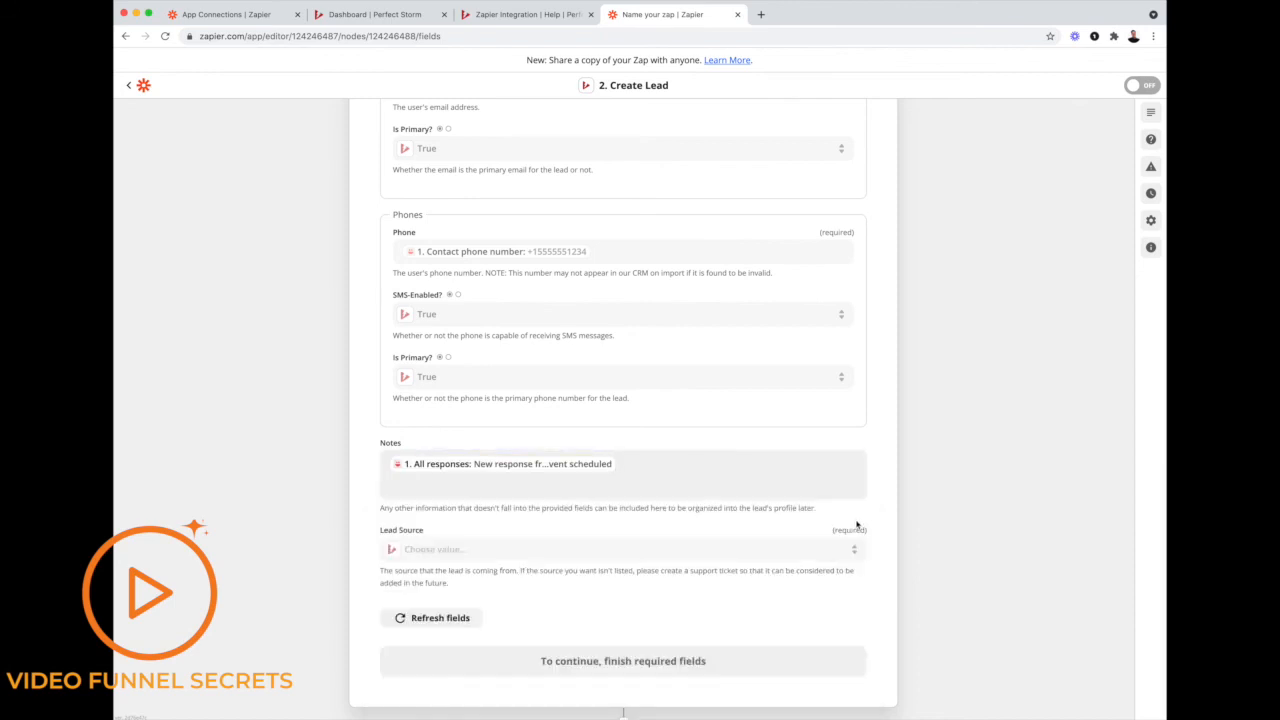
Set the required Lead Source to Open House and continue to the action test.
click(448, 552)
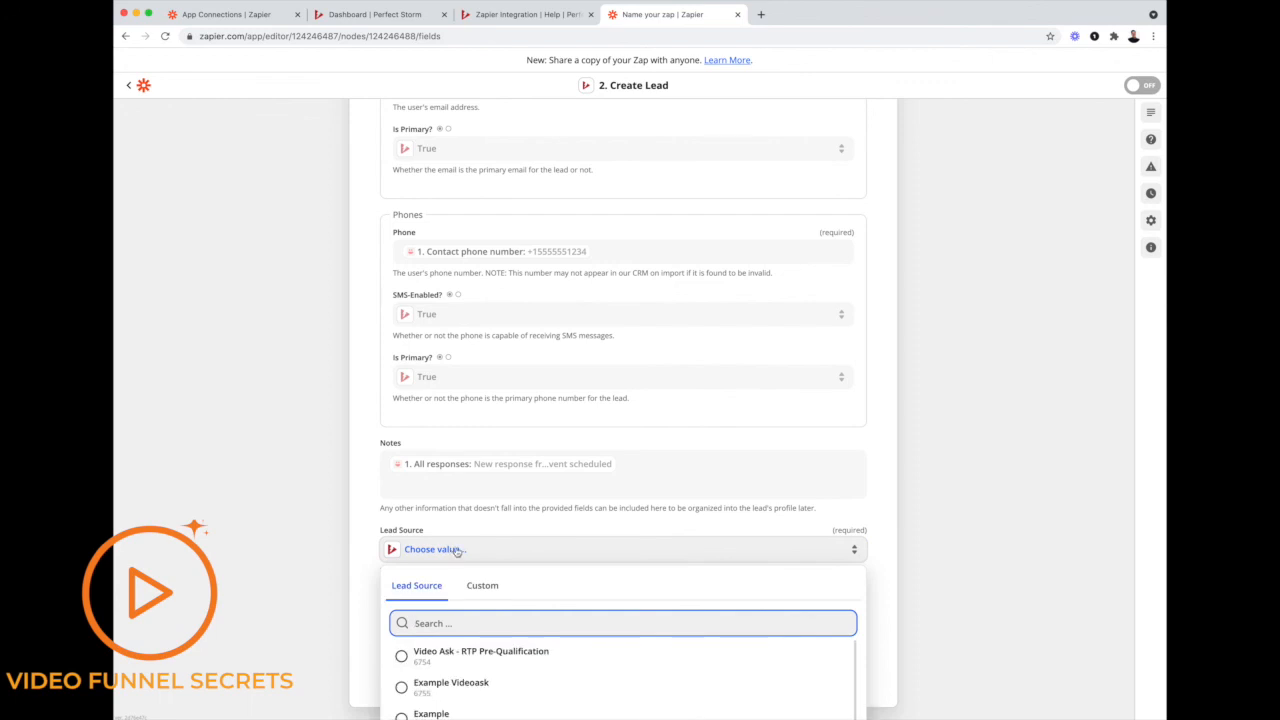
scroll(485, 560, down, 2)
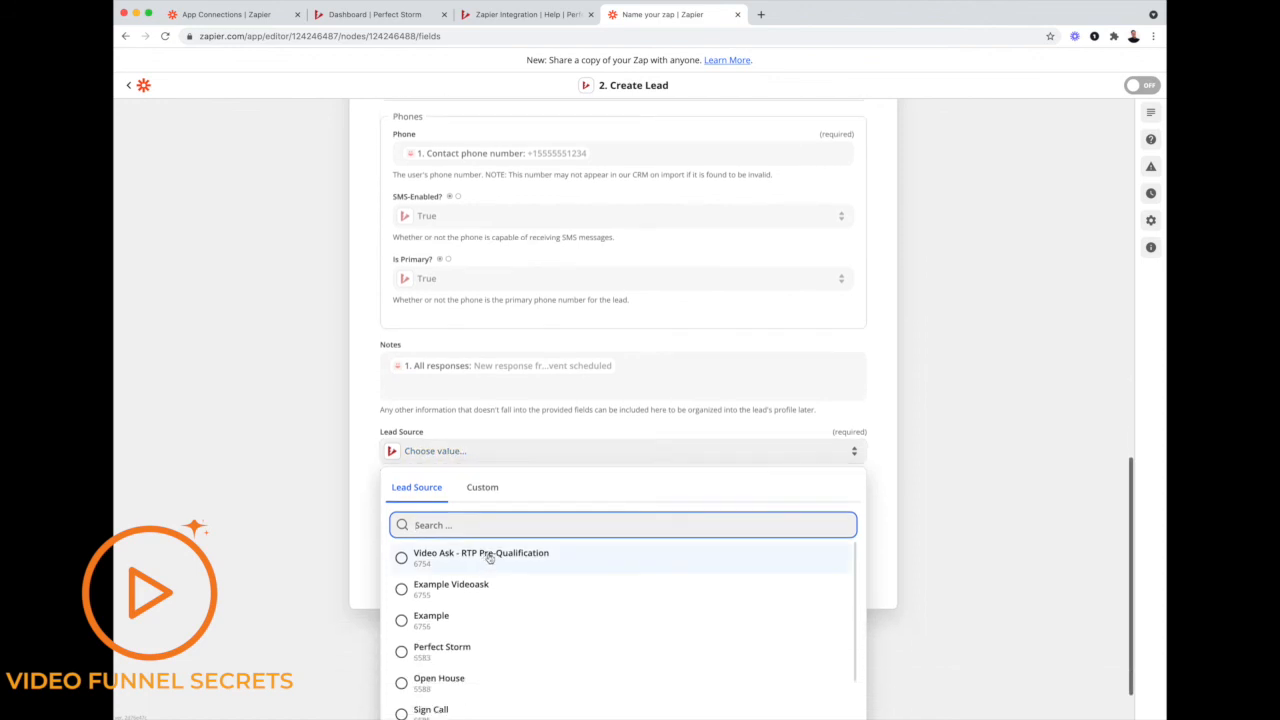
scroll(461, 563, down, 2)
scroll(460, 563, up, 2)
scroll(460, 563, down, 2)
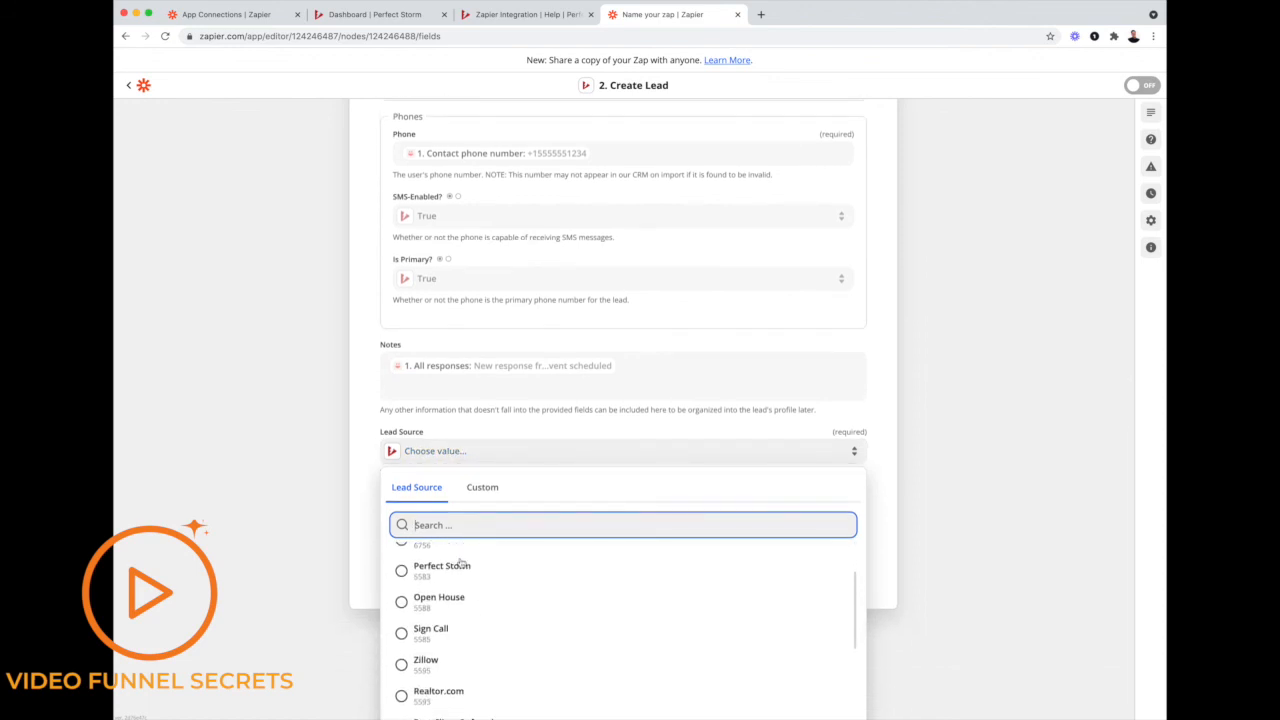
click(418, 600)
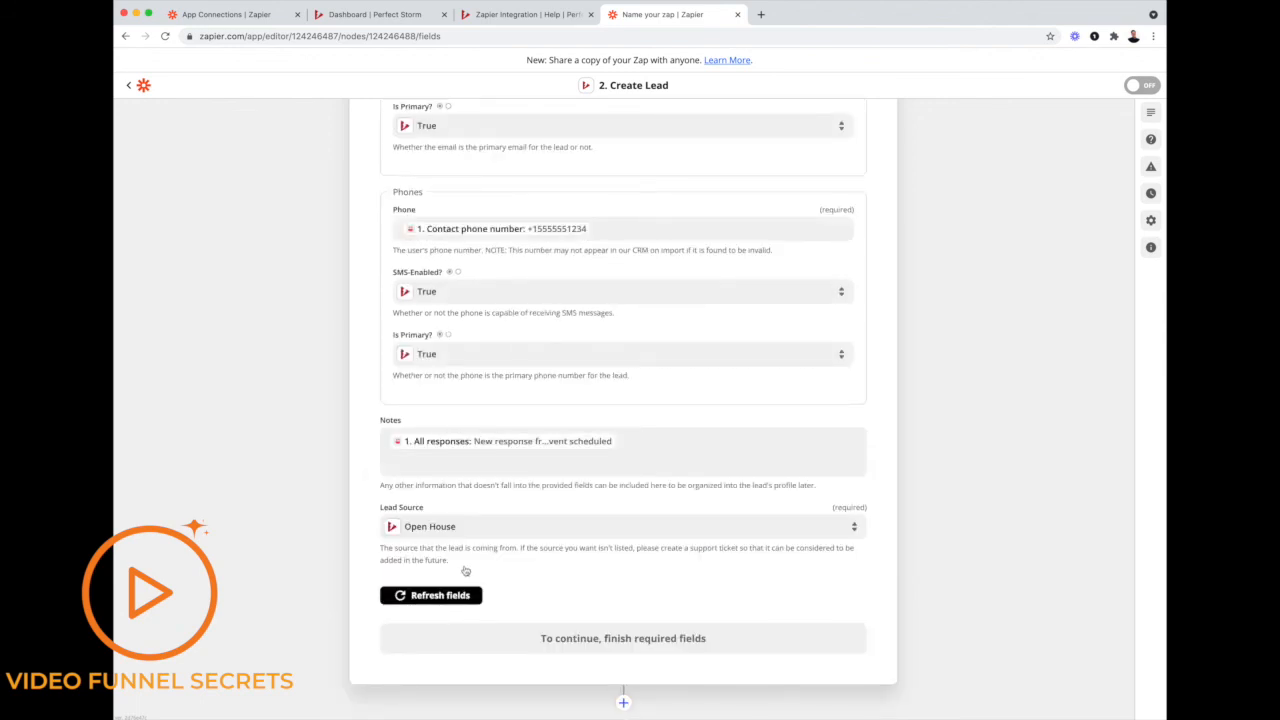
click(608, 645)
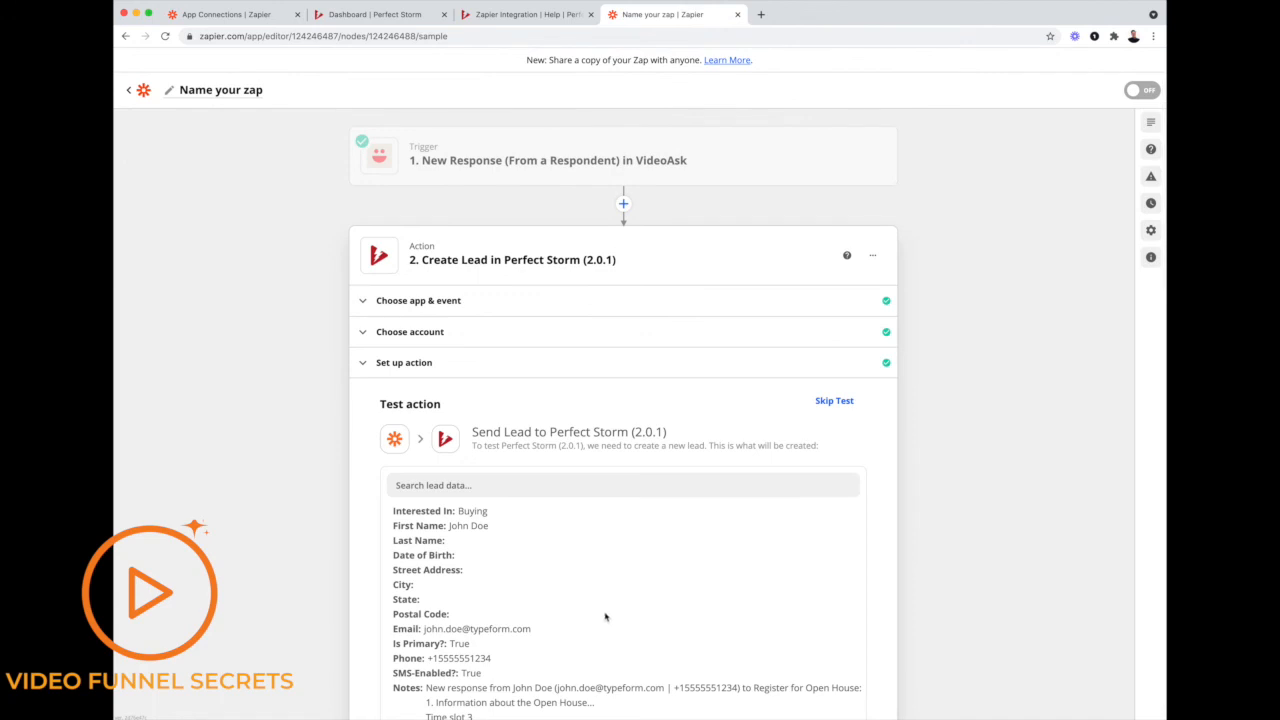
Review the lead data that will be sent, test the Create Lead action, and turn on the Zap.
scroll(610, 612, down, 5)
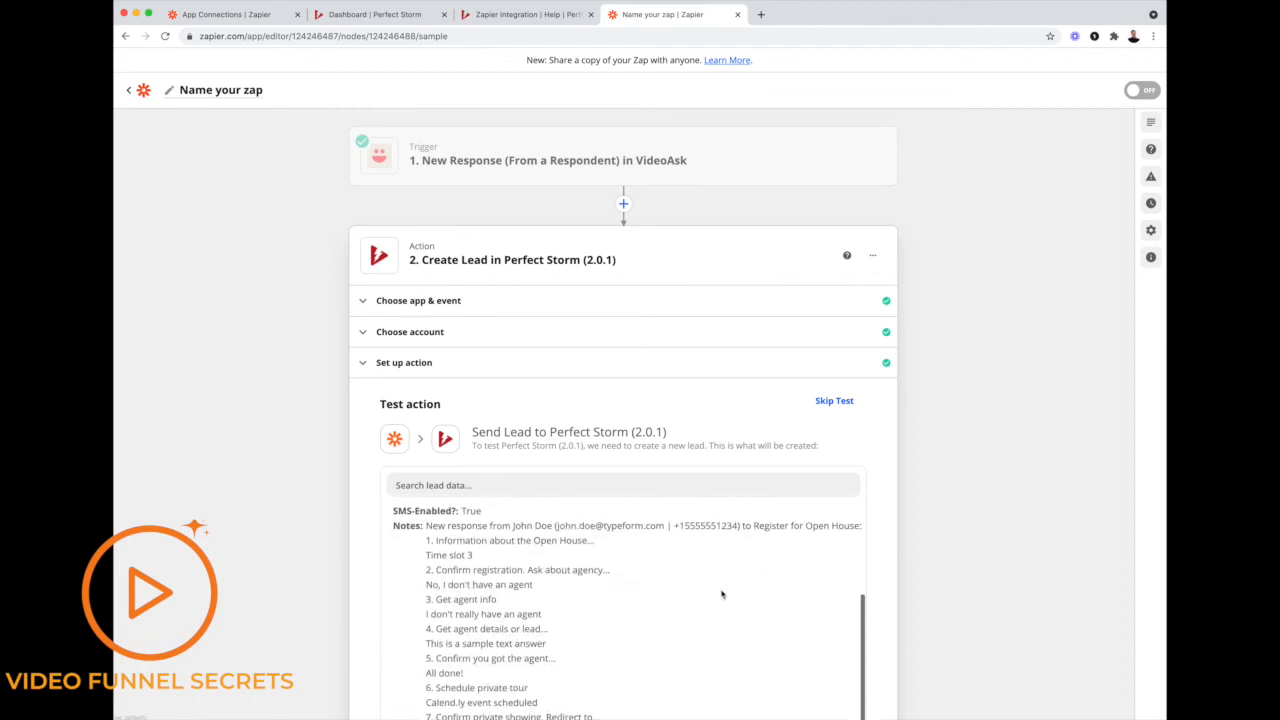
scroll(858, 601, down, 5)
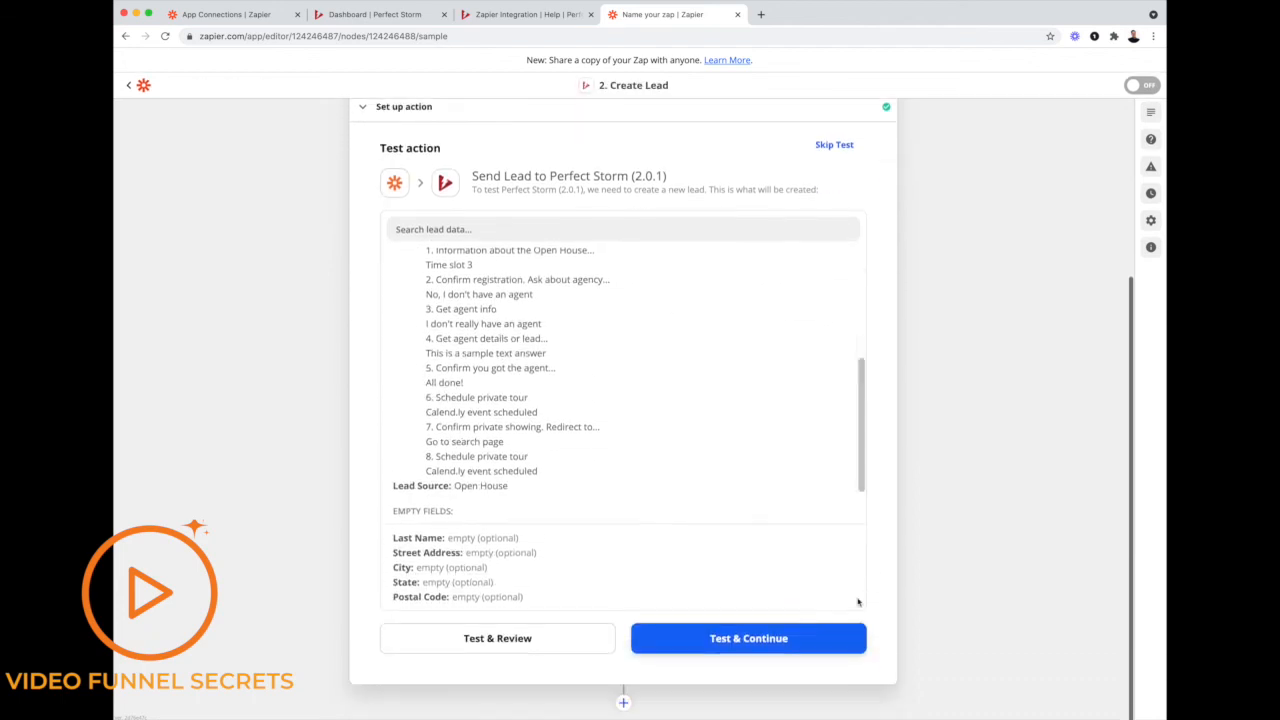
click(738, 643)
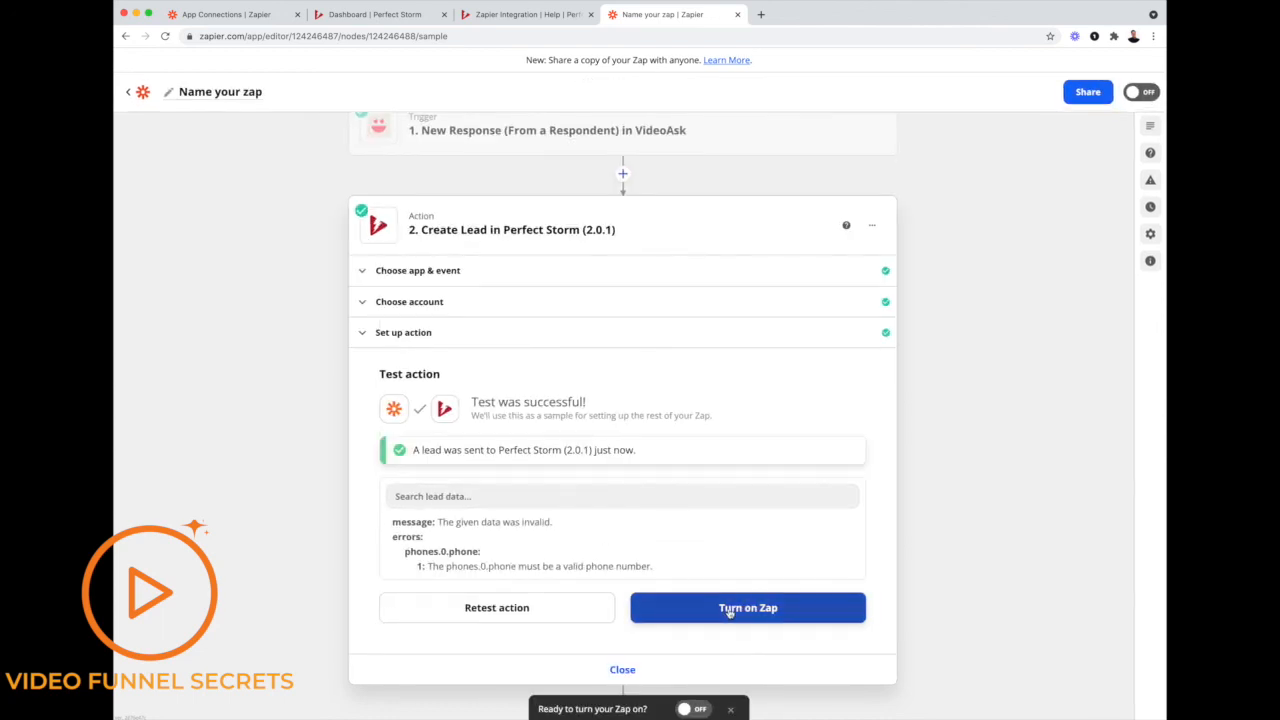
click(730, 610)
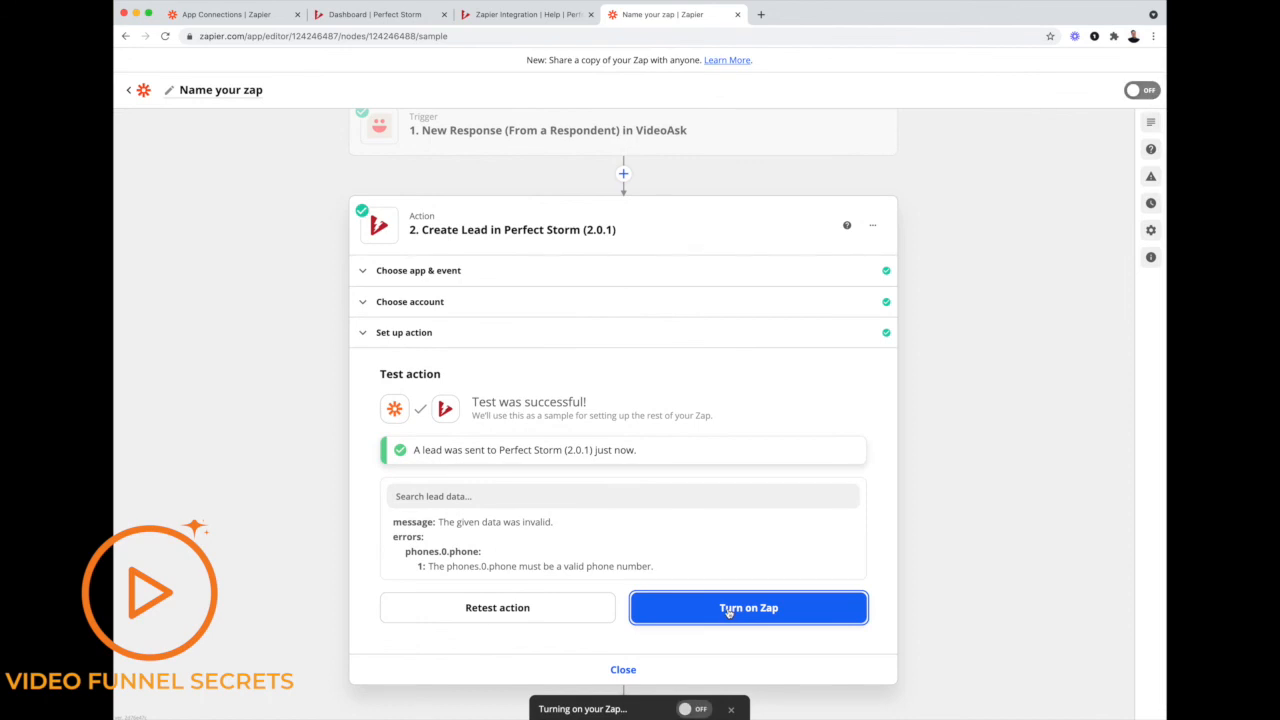